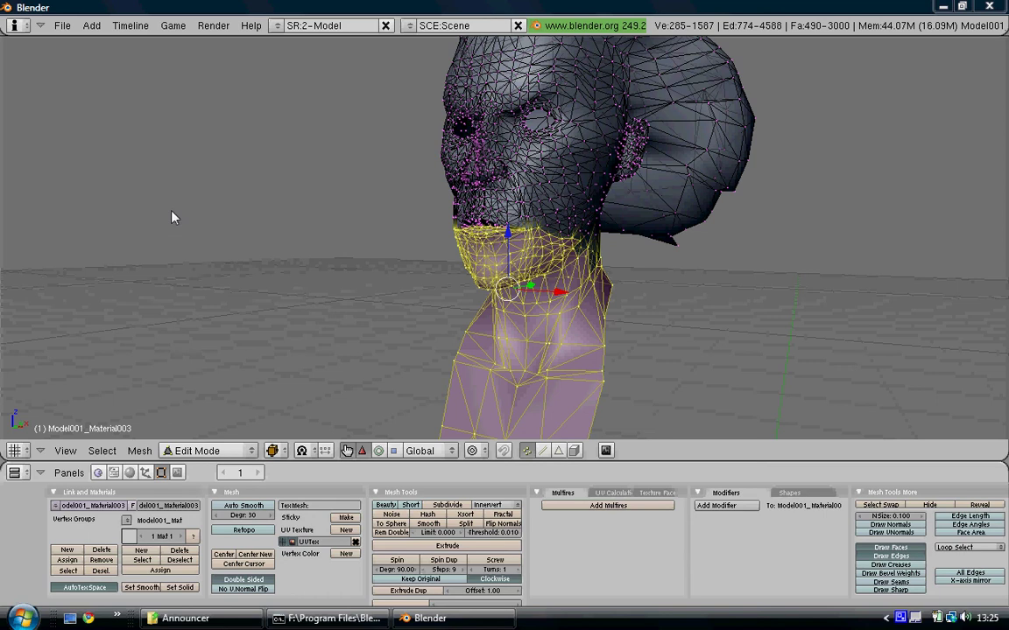
# Separate the selected lower jaw and neck vertices from the head mesh into their own object and return to Object Mode
pyautogui.moveTo(594, 136); pyautogui.dragTo(705, 109, button='middle')
pyautogui.press('g')
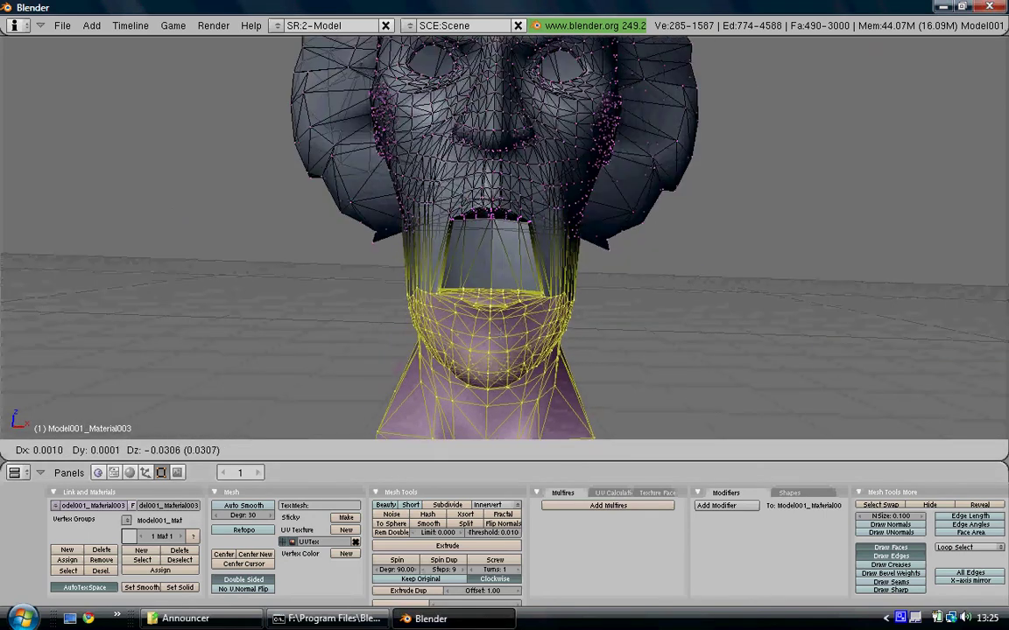
pyautogui.press('Escape')
pyautogui.press('p')
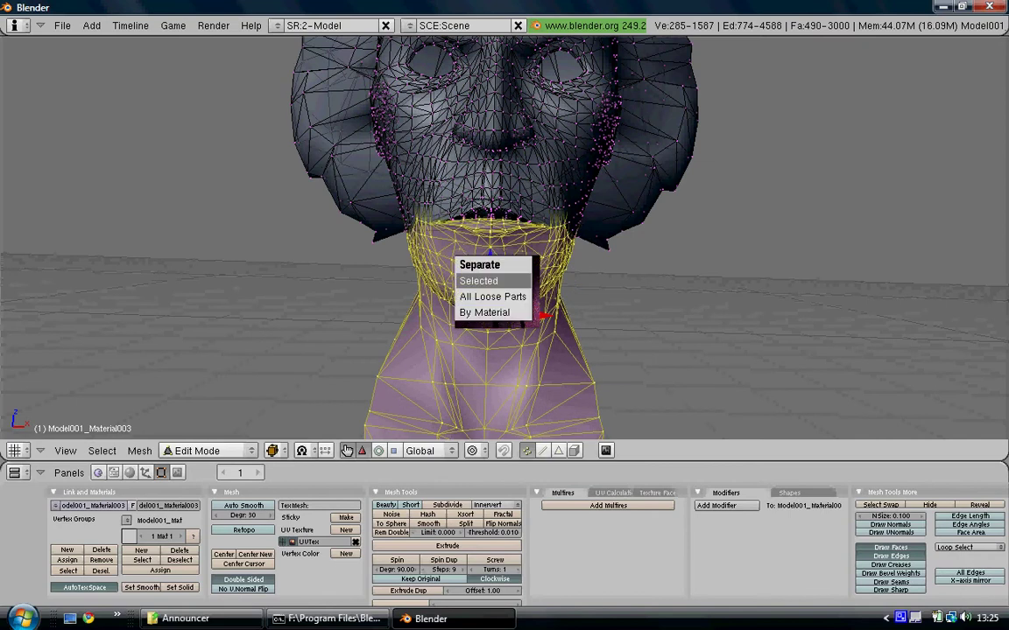
pyautogui.click(515, 280)
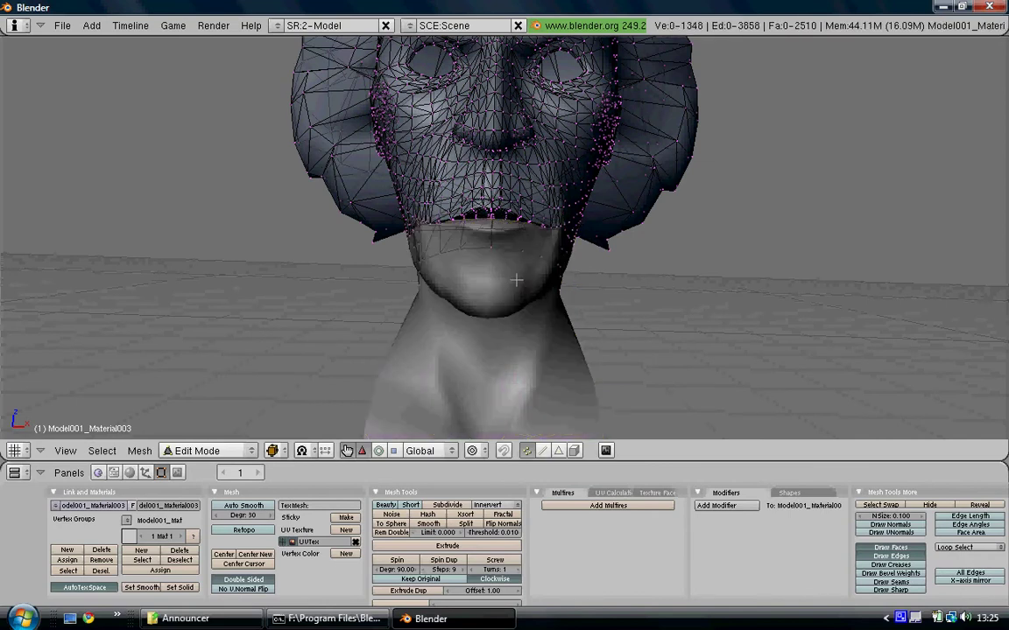
pyautogui.press('Tab')
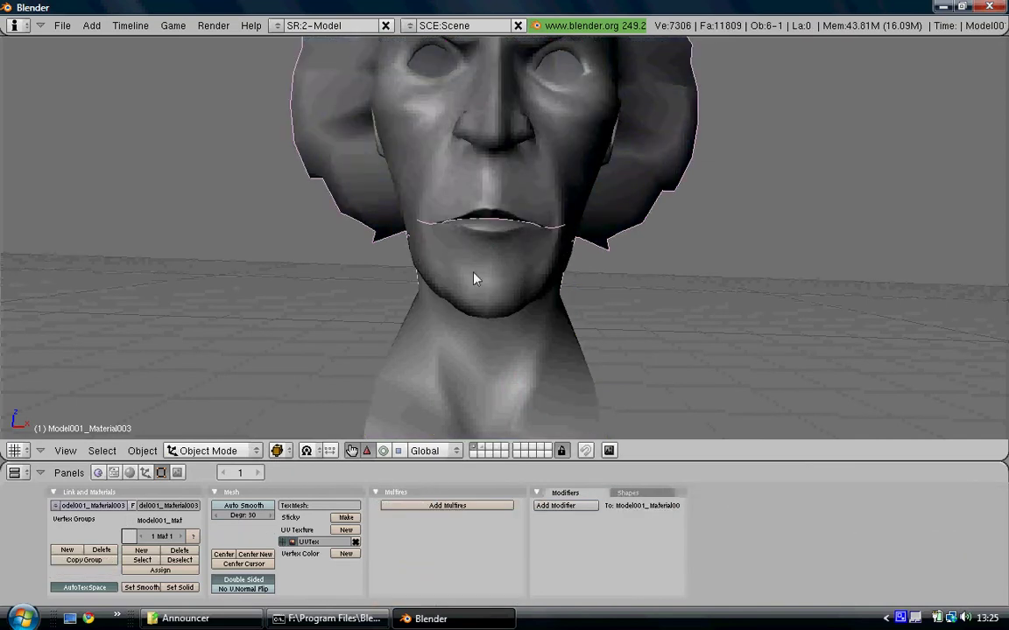
# Reveal the hidden objects around the split head
pyautogui.hotkey('alt', 'h')
pyautogui.moveTo(541, 215); pyautogui.dragTo(512, 203, button='middle')
pyautogui.scroll(1, 512, 203)
# Copy the bone weights from the hair1 reference head to the upper head mesh Model001_Material003 with the Bone Weight Copy script
pyautogui.rightClick(579, 203)
pyautogui.moveTo(578, 203); pyautogui.dragTo(514, 226, button='middle')
pyautogui.scroll(-3, 569, 190)
pyautogui.rightClick(460, 118)
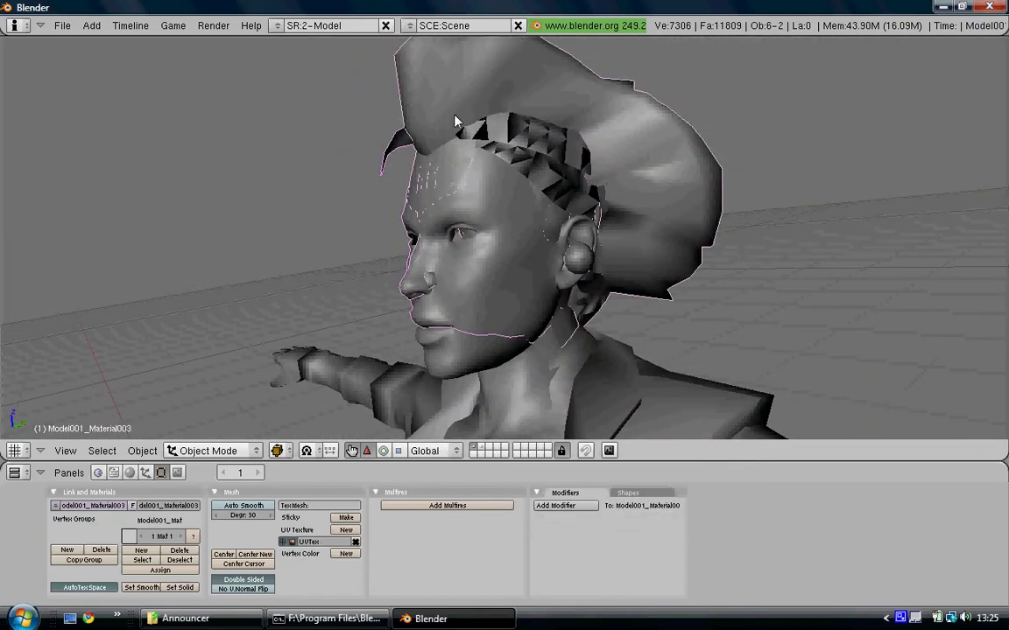
pyautogui.moveTo(460, 118); pyautogui.dragTo(377, 226, button='middle')
pyautogui.click(142, 450)
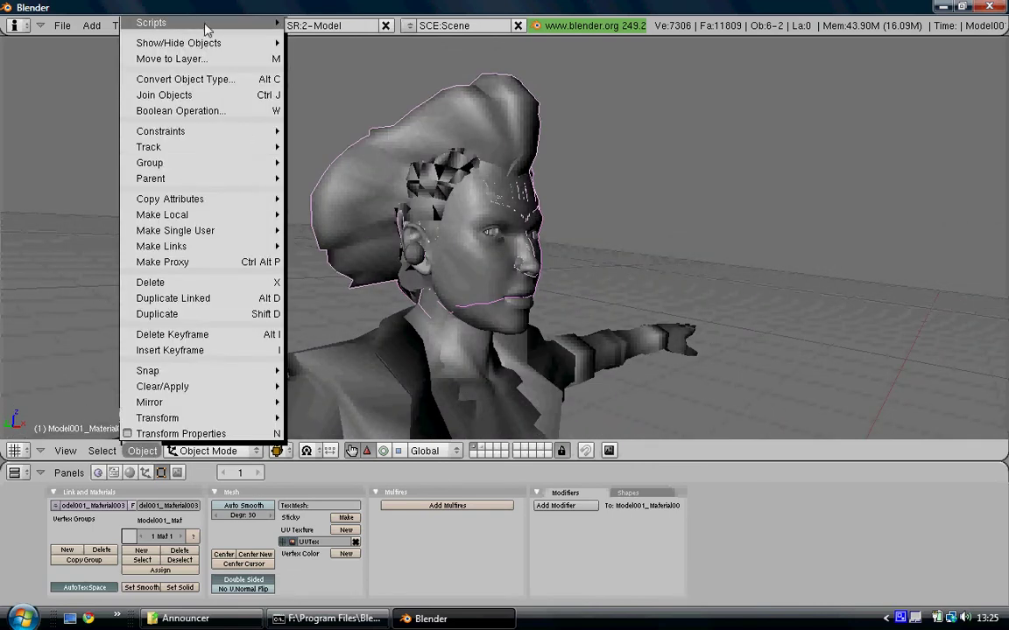
pyautogui.moveTo(200, 33)
pyautogui.click(293, 66)
pyautogui.click(383, 80)
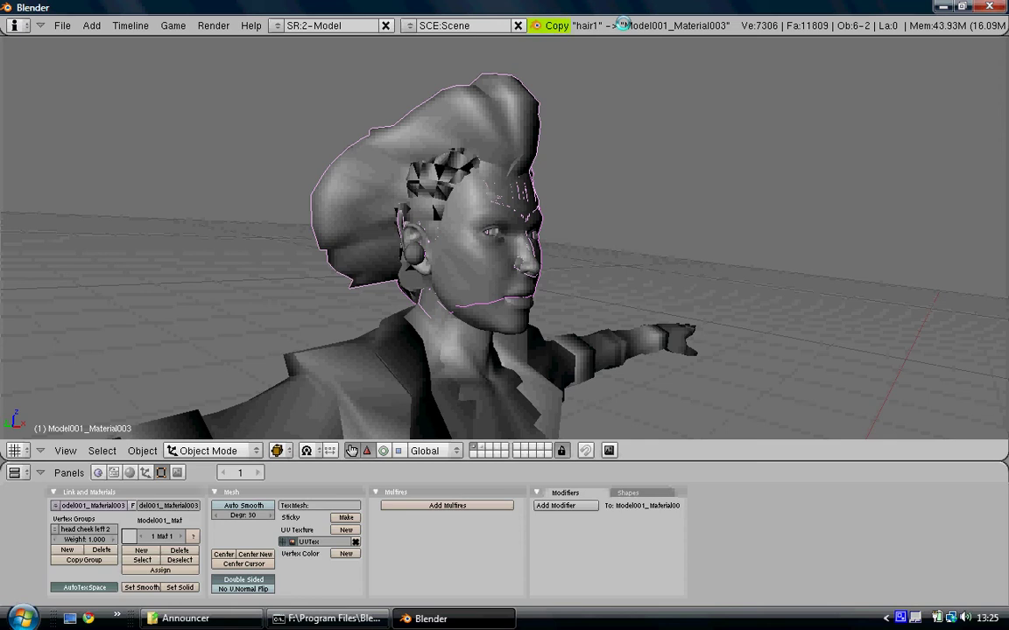
pyautogui.rightClick(902, 620)
pyautogui.click(921, 579)
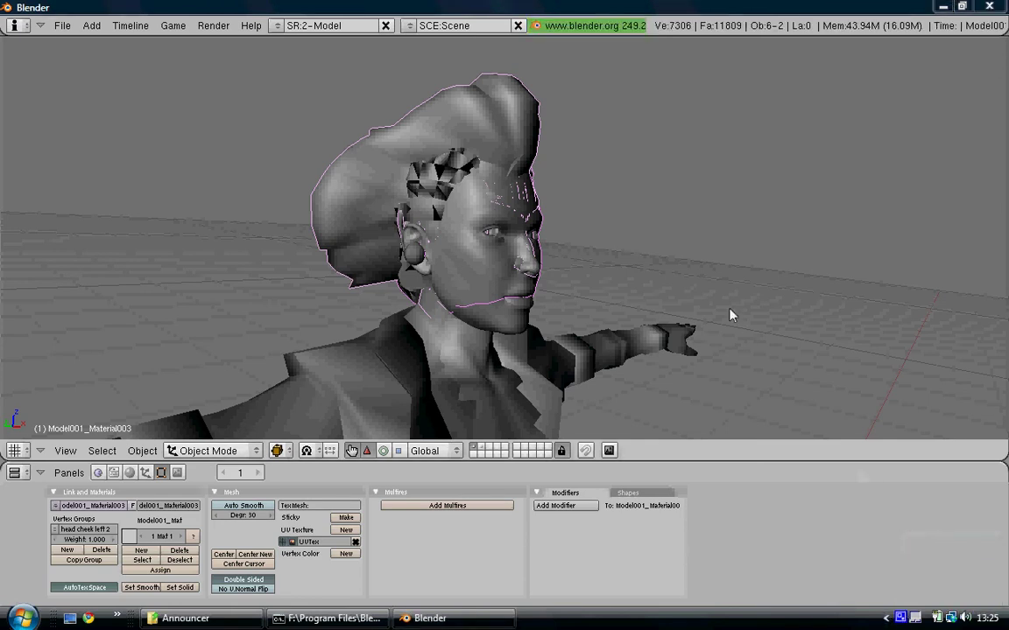
# Delete the hair1 reference head
pyautogui.moveTo(547, 218); pyautogui.dragTo(544, 257, button='middle')
pyautogui.scroll(3, 464, 236)
pyautogui.rightClick(426, 261)
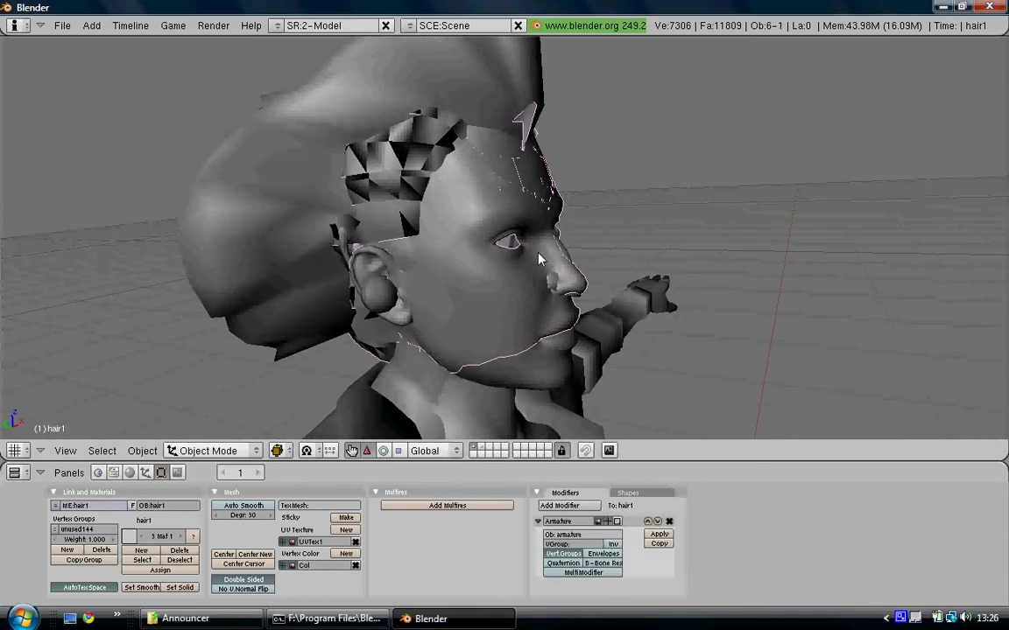
pyautogui.press('x')
pyautogui.click(540, 259)
# Copy the bone weights from the hair1.001 reference mesh to the separated jaw and neck mesh with the Bone Weight Copy script
pyautogui.moveTo(415, 234); pyautogui.dragTo(347, 249, button='middle')
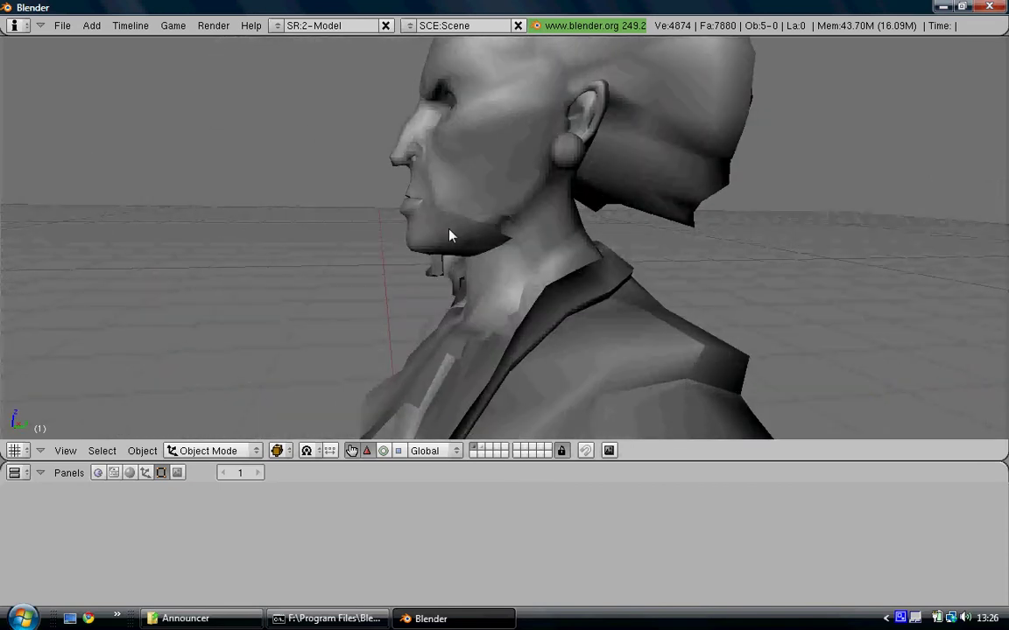
pyautogui.rightClick(450, 263)
pyautogui.scroll(2, 512, 254)
pyautogui.moveTo(511, 253); pyautogui.dragTo(539, 249, button='middle')
pyautogui.rightClick(534, 252)
pyautogui.rightClick(368, 231)
pyautogui.moveTo(369, 231); pyautogui.dragTo(315, 350, button='middle')
pyautogui.click(142, 450)
pyautogui.moveTo(199, 25)
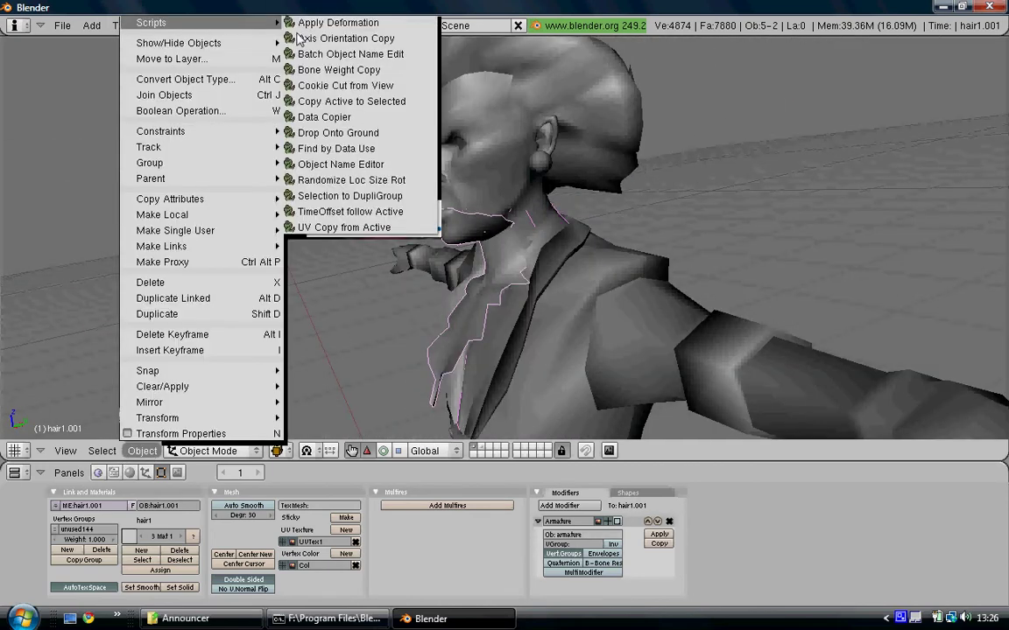
pyautogui.click(341, 68)
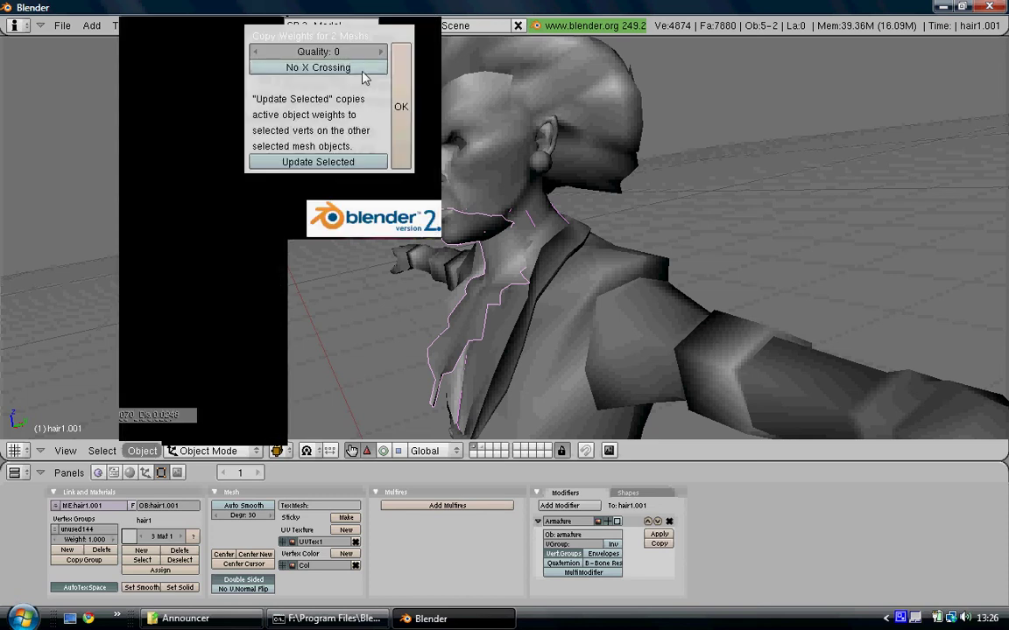
pyautogui.click(400, 97)
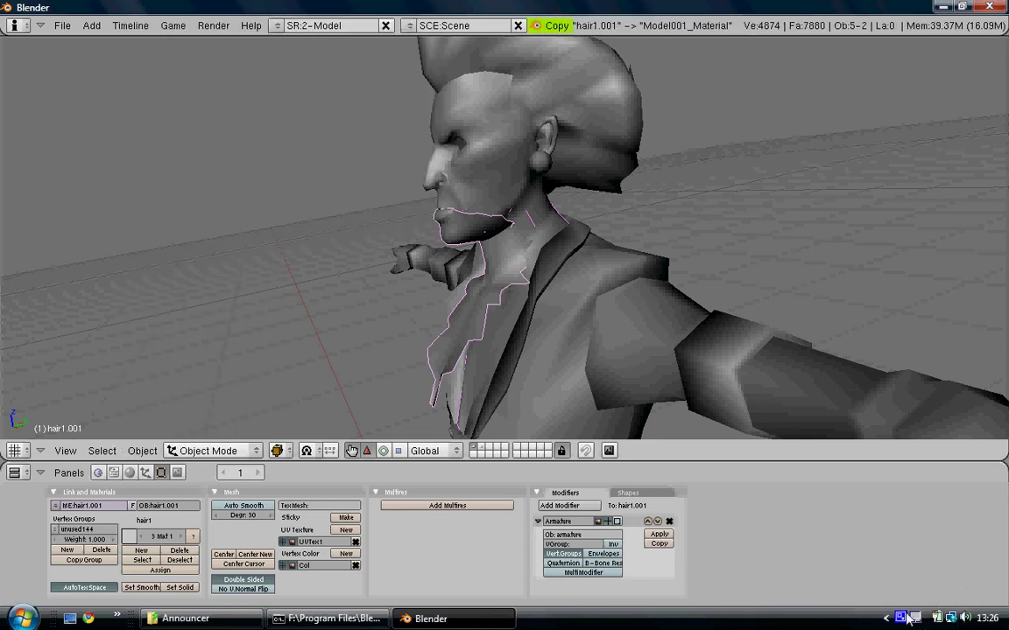
pyautogui.rightClick(908, 619)
pyautogui.click(903, 583)
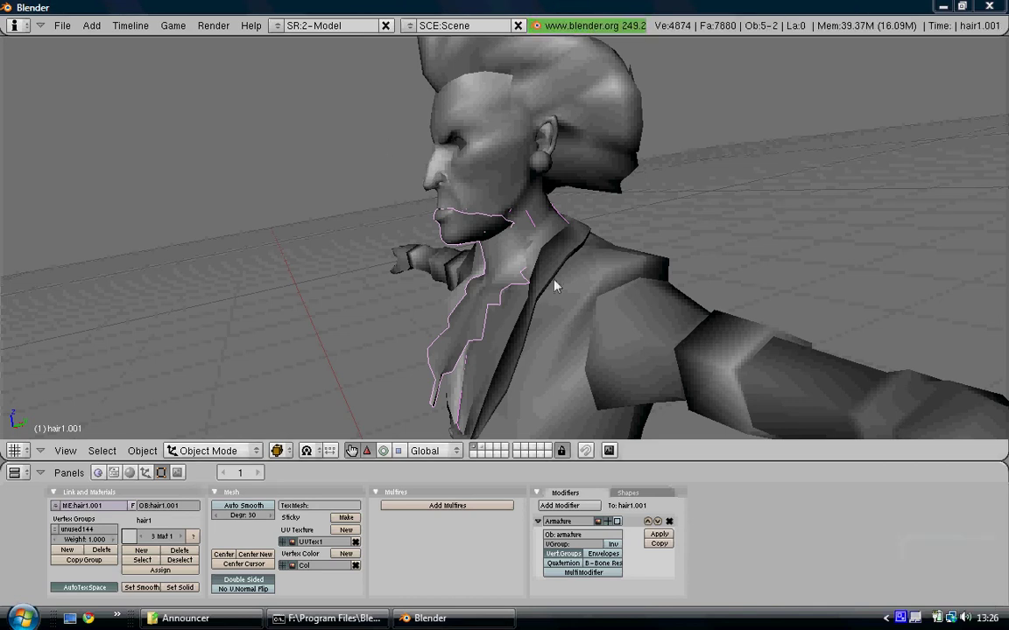
# Delete the hair1.001 reference mesh overlapping the jaw and neck
pyautogui.moveTo(538, 284); pyautogui.dragTo(510, 307, button='middle')
pyautogui.rightClick(507, 291)
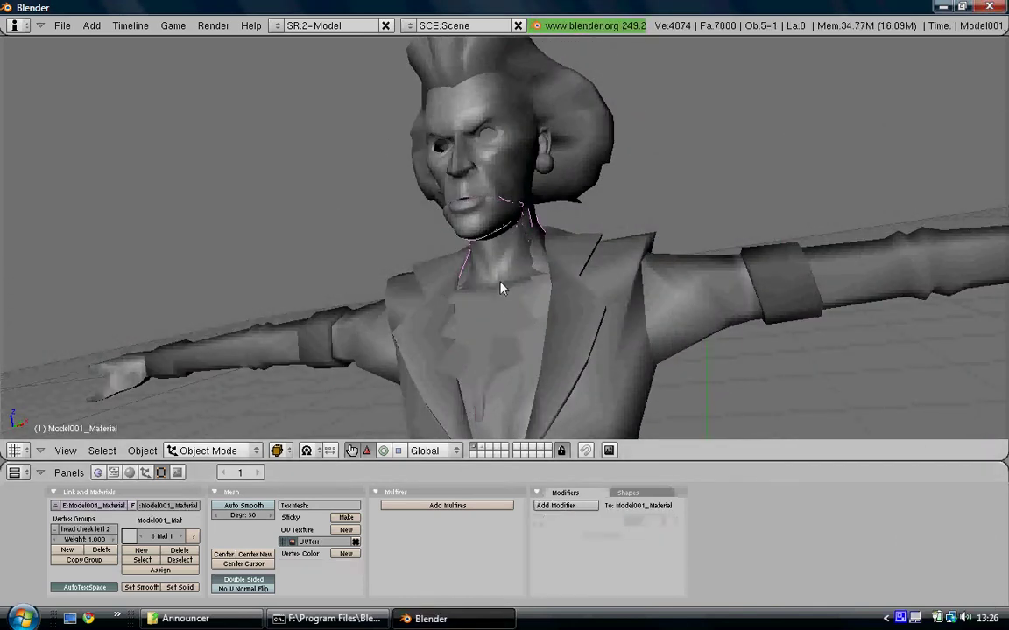
pyautogui.rightClick(496, 304)
pyautogui.press('x')
pyautogui.click(496, 304)
# Join the jaw and neck mesh with the upper head mesh into one object
pyautogui.moveTo(480, 190)
pyautogui.mouseDown(button='middle')
pyautogui.moveTo(508, 233)
pyautogui.moveTo(481, 299)
pyautogui.moveTo(513, 189)
pyautogui.moveTo(534, 206)
pyautogui.moveTo(513, 210)
pyautogui.mouseUp(button='middle')
pyautogui.rightClick(482, 300)
pyautogui.keyDown('shift'); pyautogui.rightClick(481, 165); pyautogui.keyUp('shift')
pyautogui.moveTo(482, 165); pyautogui.dragTo(478, 164, button='middle')
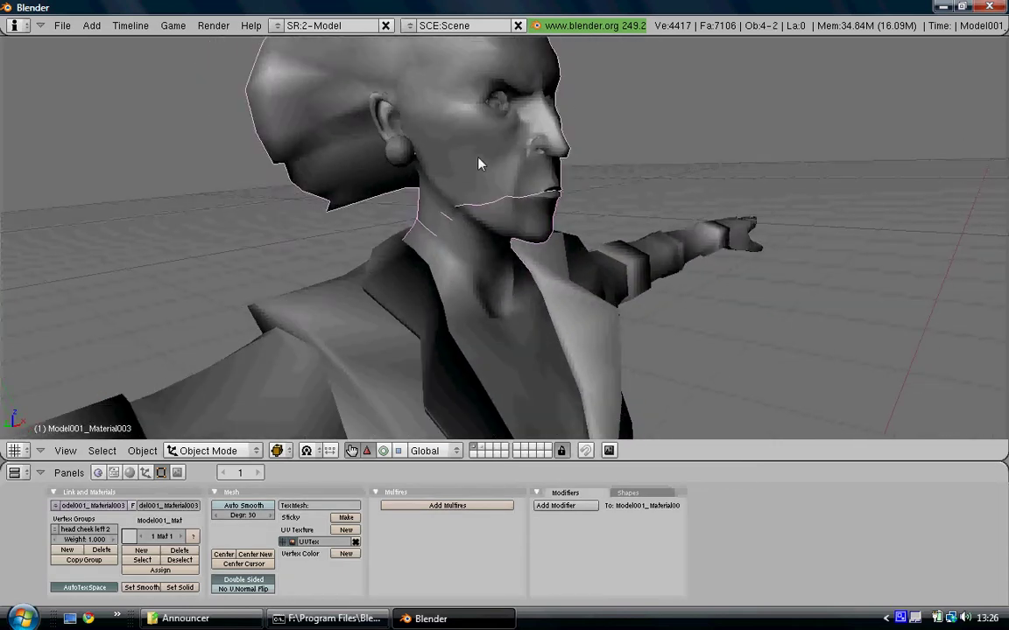
pyautogui.hotkey('ctrl', 'j')
pyautogui.click(472, 158)
# Remove the duplicate vertices across the whole joined head mesh and check it in textured shading
pyautogui.press('Tab')
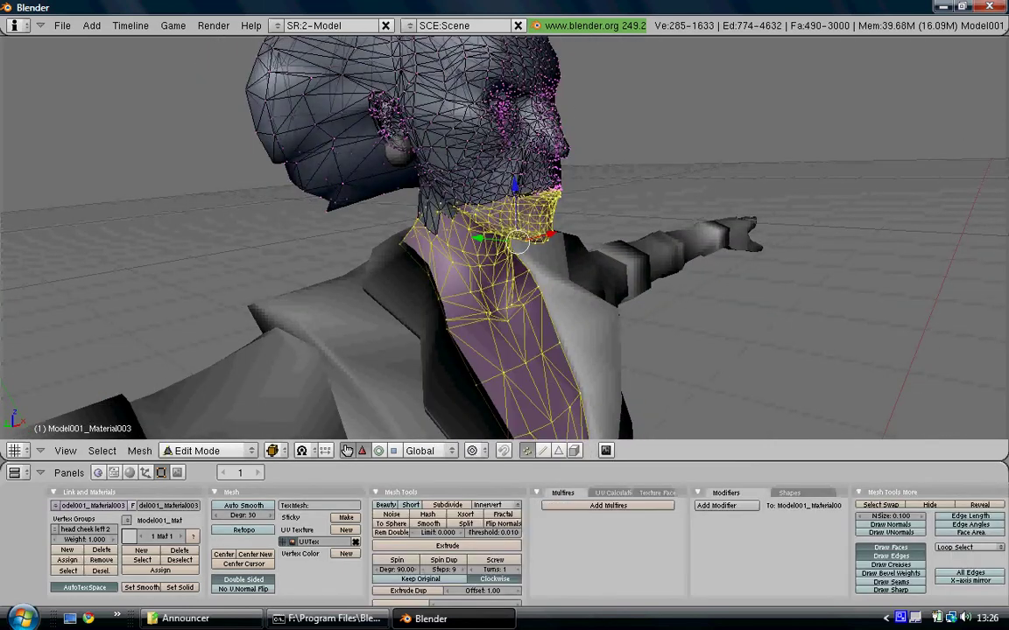
pyautogui.press('a')
pyautogui.press('a')
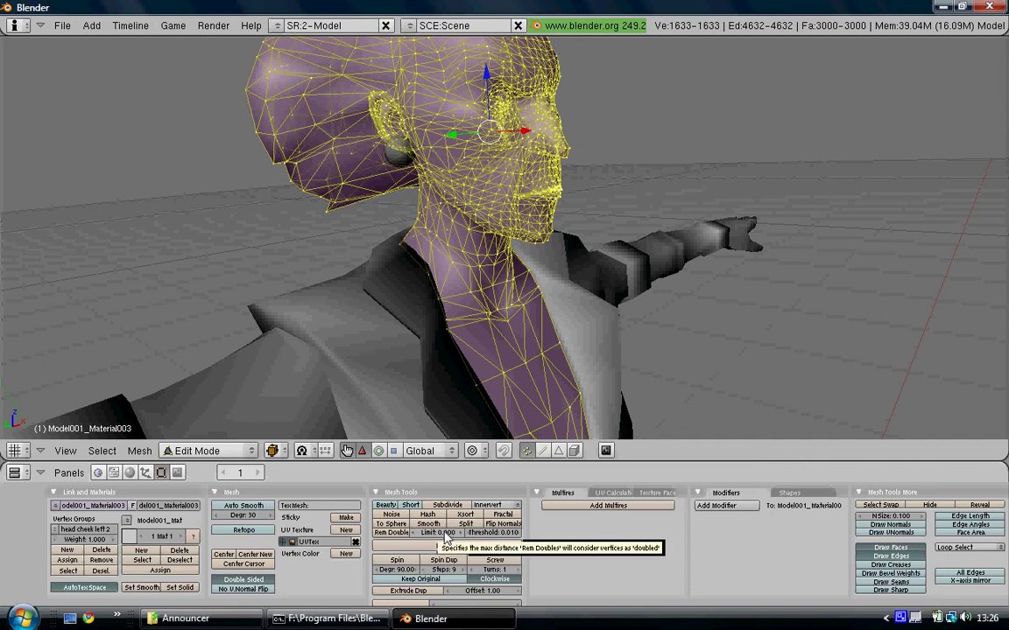
pyautogui.click(394, 533)
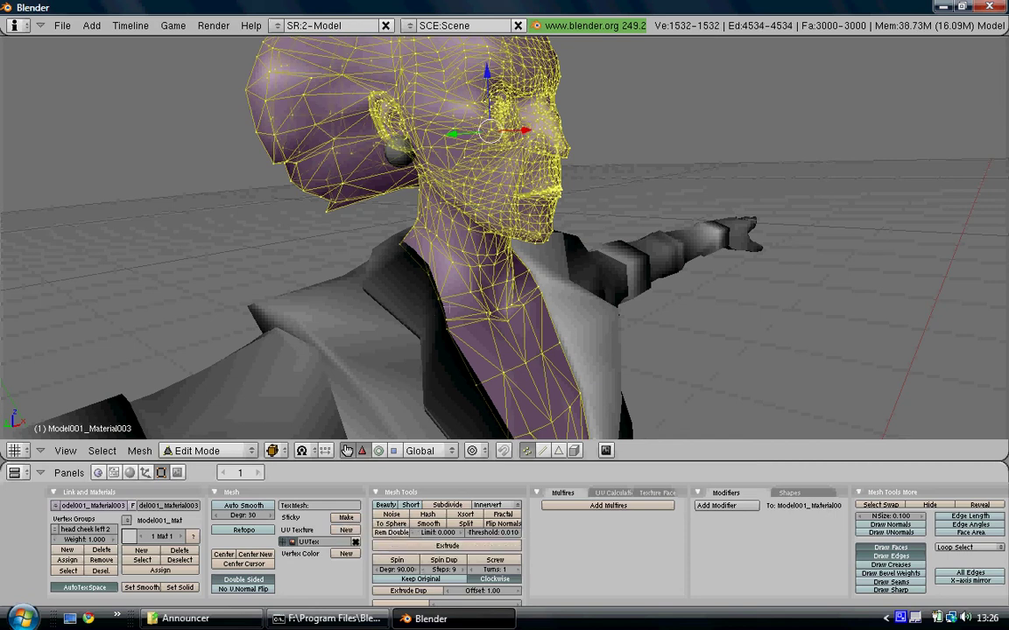
pyautogui.scroll(3, 438, 302)
pyautogui.press('Tab')
pyautogui.moveTo(491, 293)
pyautogui.mouseDown(button='middle')
pyautogui.moveTo(503, 295)
pyautogui.moveTo(528, 222)
pyautogui.moveTo(461, 234)
pyautogui.moveTo(681, 273)
pyautogui.mouseUp(button='middle')
pyautogui.hotkey('alt', 'z')
pyautogui.hotkey('alt', 'z')
pyautogui.scroll(-5, 678, 269)
# Hide the joined head and the jacketed body so the hands are left for editing
pyautogui.moveTo(620, 302); pyautogui.dragTo(429, 222, button='middle')
pyautogui.rightClick(429, 222)
pyautogui.keyDown('shift'); pyautogui.rightClick(464, 133); pyautogui.keyUp('shift')
pyautogui.moveTo(320, 229); pyautogui.dragTo(532, 253, button='middle')
pyautogui.scroll(4, 542, 230)
pyautogui.scroll(-5, 641, 180)
pyautogui.press('h')
# Examine the finger and thumb topology of the model's hand mesh in Edit Mode
pyautogui.scroll(5, 563, 167)
pyautogui.moveTo(561, 165); pyautogui.dragTo(539, 272, button='middle')
pyautogui.scroll(1, 518, 254)
pyautogui.moveTo(496, 239); pyautogui.dragTo(543, 197, button='middle')
pyautogui.rightClick(495, 189)
pyautogui.press('Tab')
pyautogui.scroll(3, 485, 170)
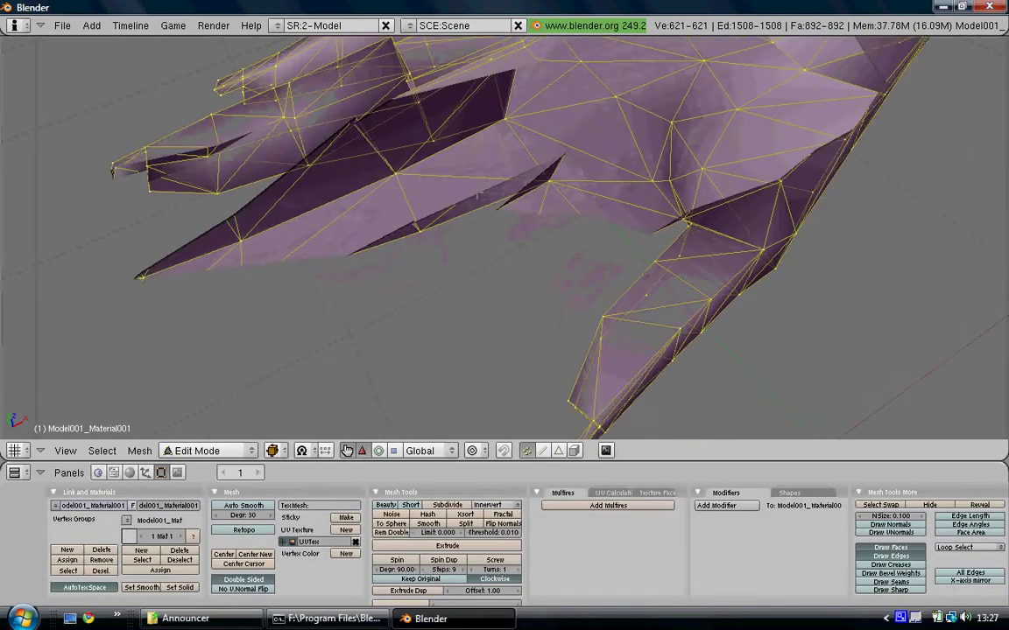
pyautogui.moveTo(435, 222); pyautogui.dragTo(430, 219, button='middle')
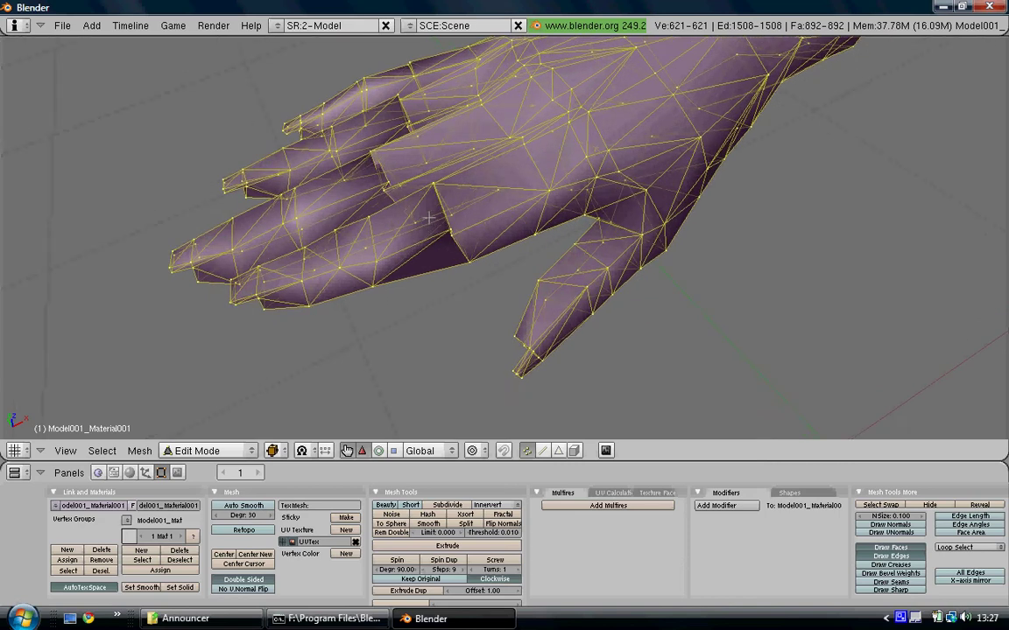
pyautogui.press('Tab')
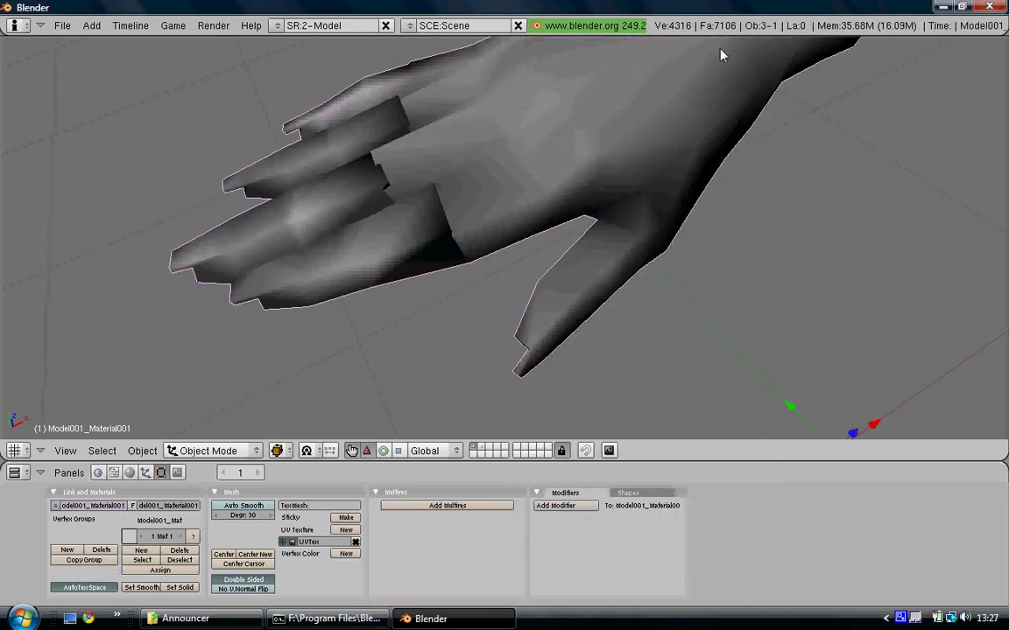
# Move the rigged hands reference object from layer 2 to layer 1 and display layer 1
pyautogui.scroll(-10, 365, 259)
pyautogui.moveTo(491, 310); pyautogui.dragTo(527, 404, button='middle')
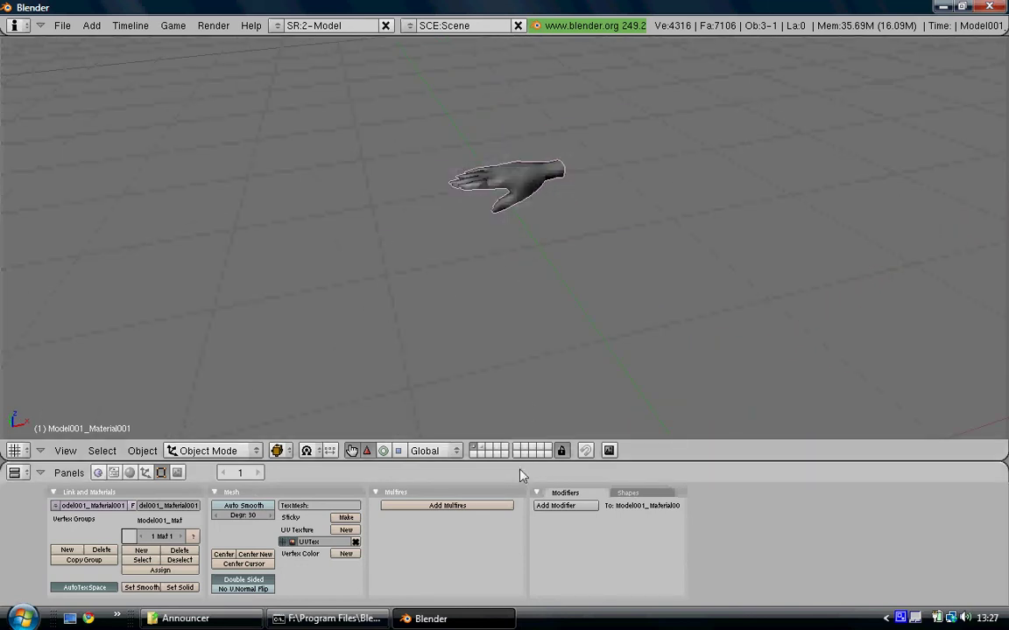
pyautogui.click(482, 448)
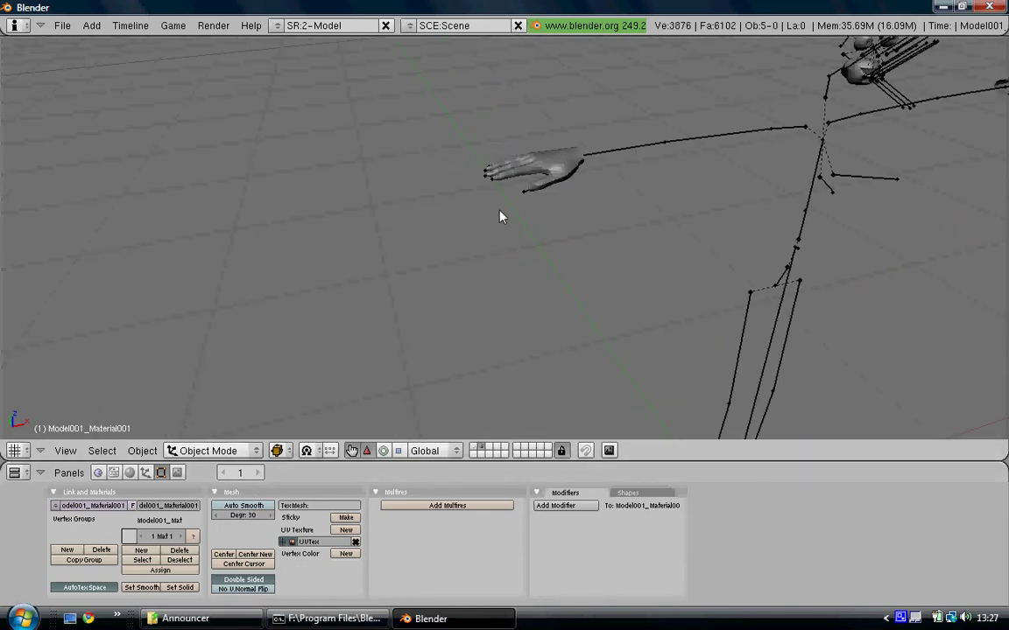
pyautogui.rightClick(538, 171)
pyautogui.scroll(-3, 539, 165)
pyautogui.press('m')
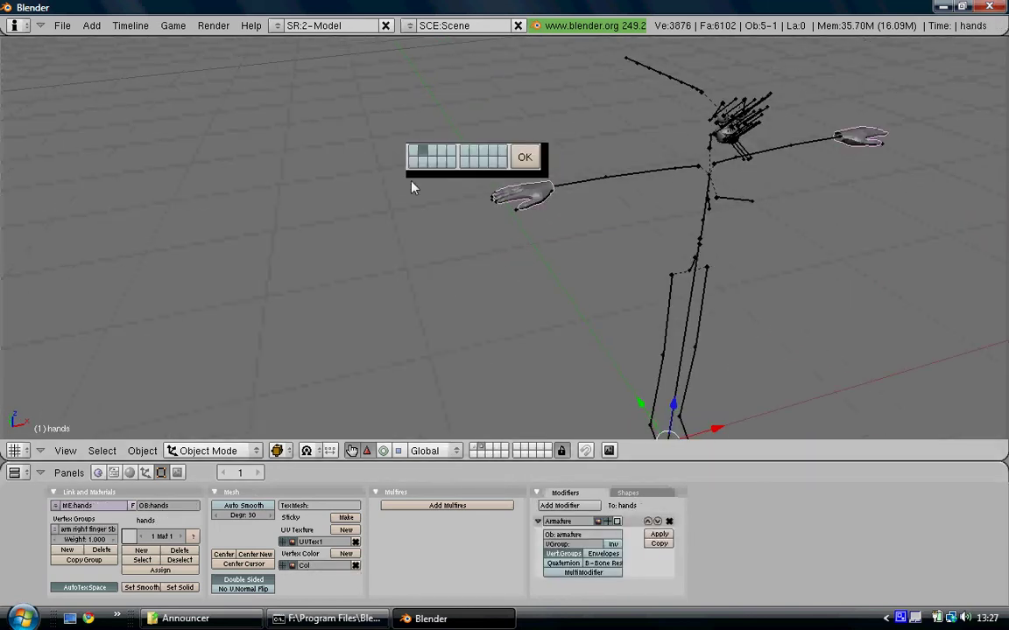
pyautogui.click(417, 152)
pyautogui.click(525, 157)
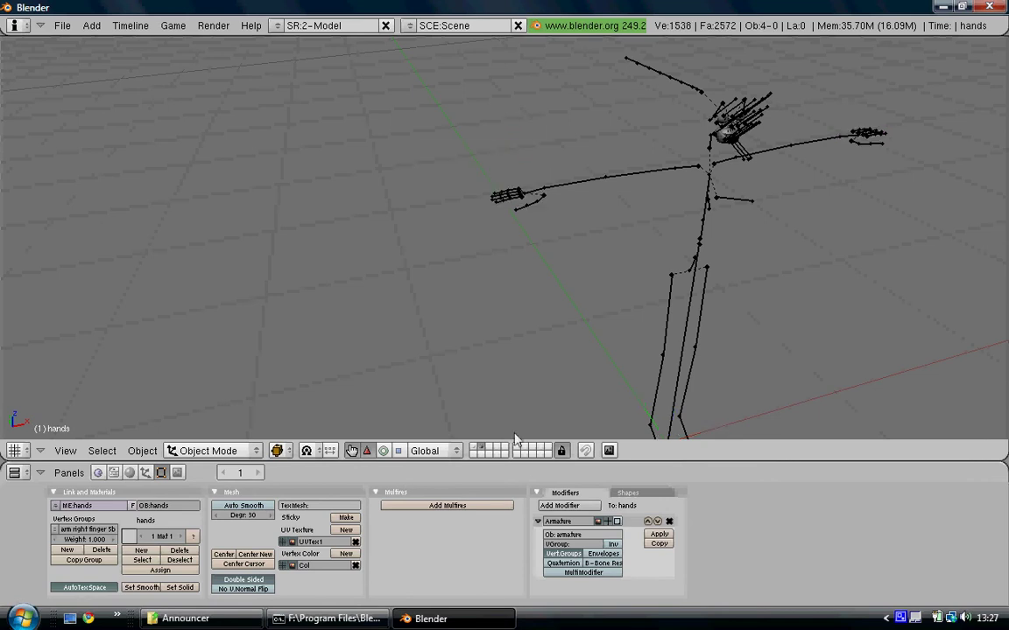
pyautogui.click(477, 451)
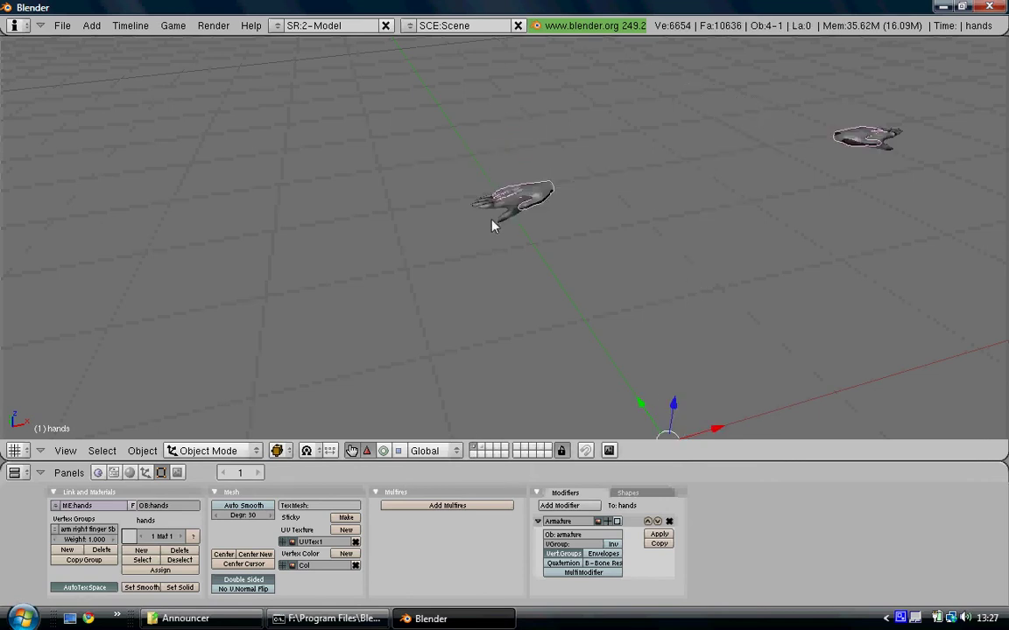
# In Edit Mode, select only the linked vertices of the reference hand on the negative X side
pyautogui.scroll(4, 464, 295)
pyautogui.moveTo(473, 261); pyautogui.dragTo(551, 288, button='middle')
pyautogui.scroll(5, 482, 288)
pyautogui.press('Tab')
pyautogui.scroll(-2, 569, 273)
pyautogui.scroll(-2, 623, 320)
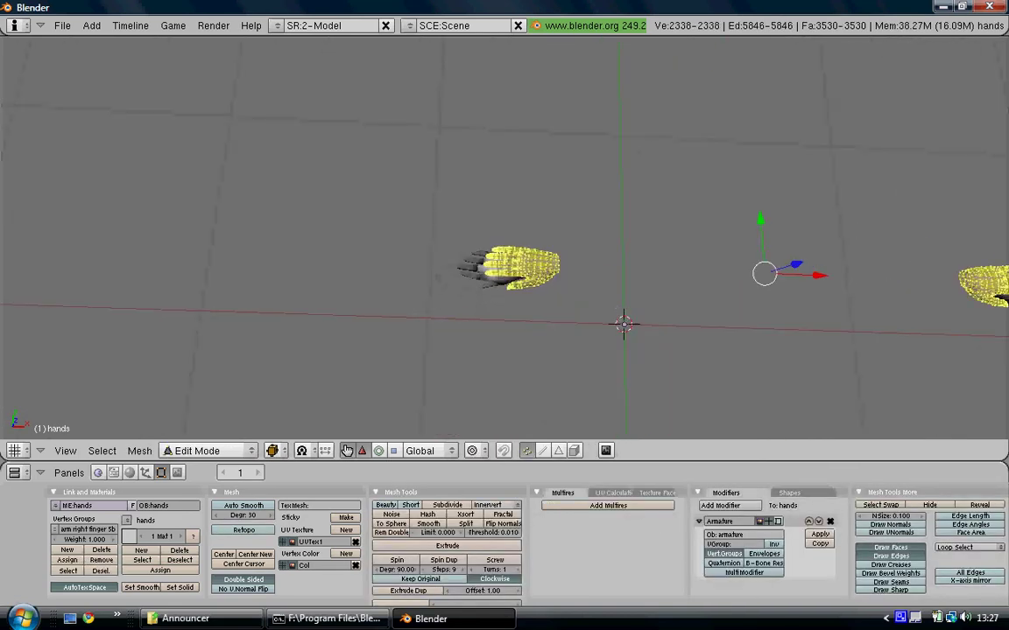
pyautogui.moveTo(623, 319); pyautogui.dragTo(622, 288, button='middle')
pyautogui.scroll(4, 622, 288)
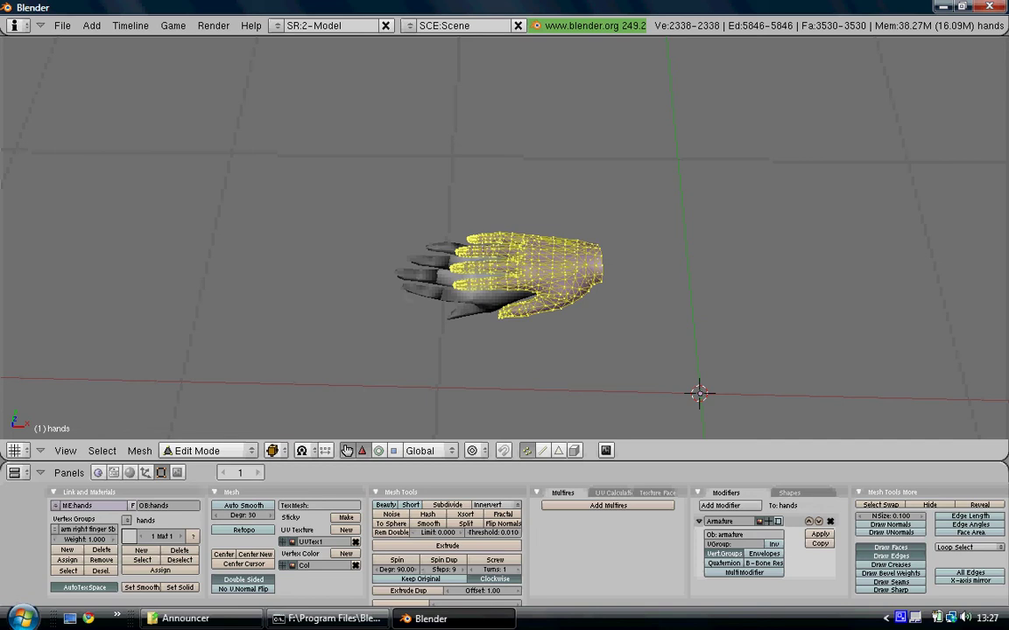
pyautogui.press('a')
pyautogui.press('l')
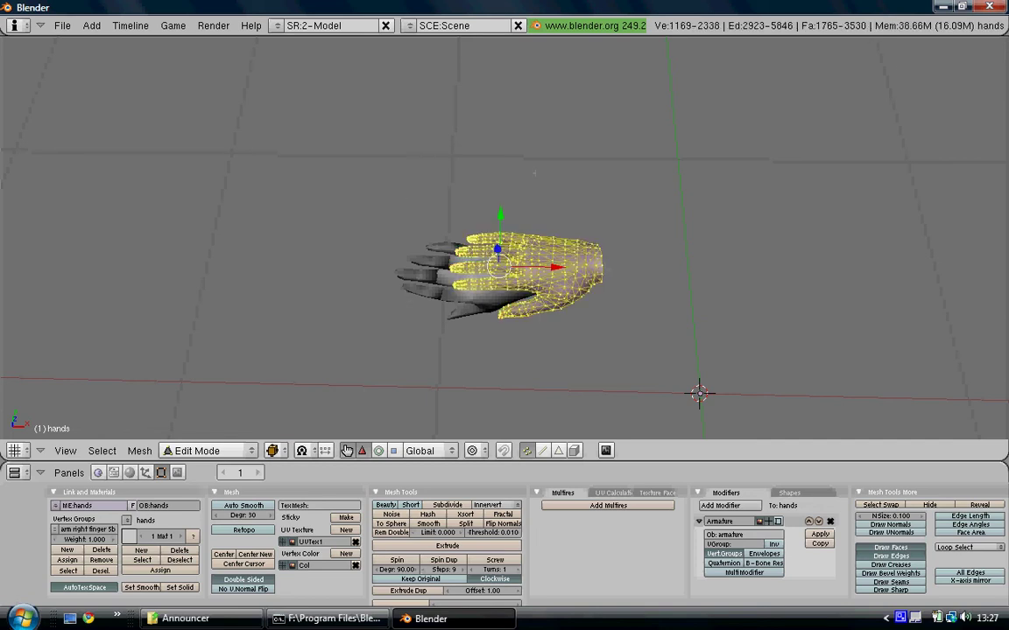
# In orthographic top view, move the selected reference hand about -0.063 in X and -0.019 in Y over the model's hand
pyautogui.press('KP_7')
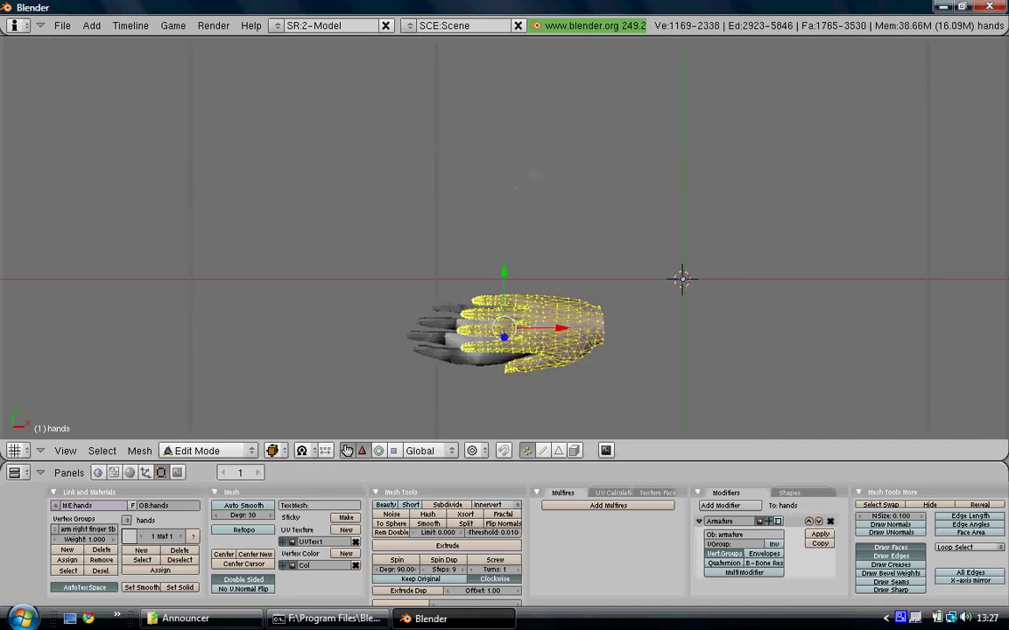
pyautogui.press('KP_5')
pyautogui.keyDown('shift'); pyautogui.moveTo(484, 168); pyautogui.dragTo(558, 136, button='middle'); pyautogui.keyUp('shift')
pyautogui.scroll(3, 558, 136)
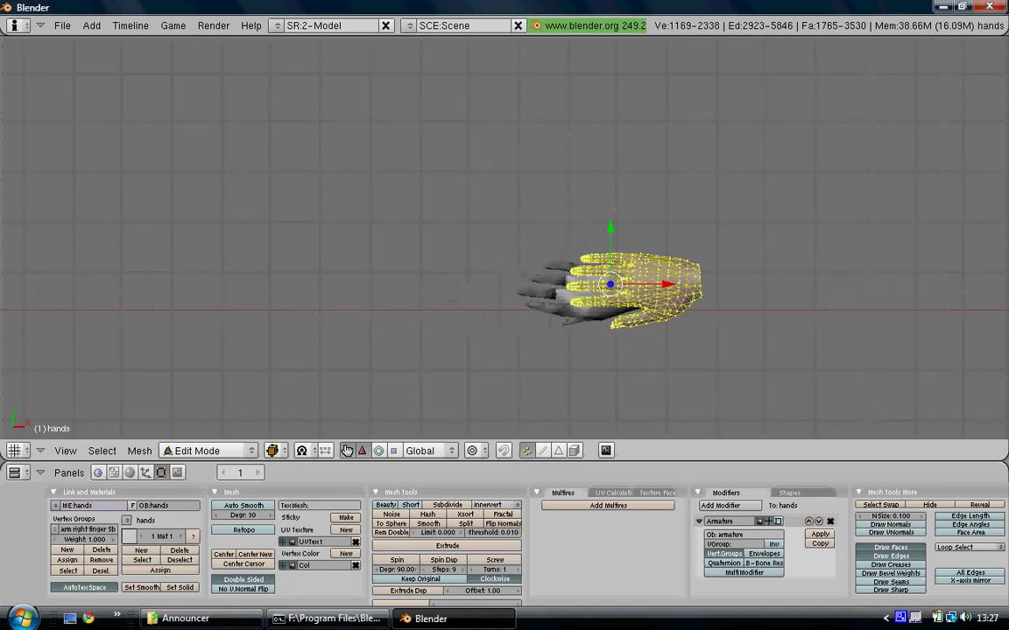
pyautogui.keyDown('shift'); pyautogui.moveTo(640, 253); pyautogui.dragTo(527, 140, button='middle'); pyautogui.keyUp('shift')
pyautogui.press('g')
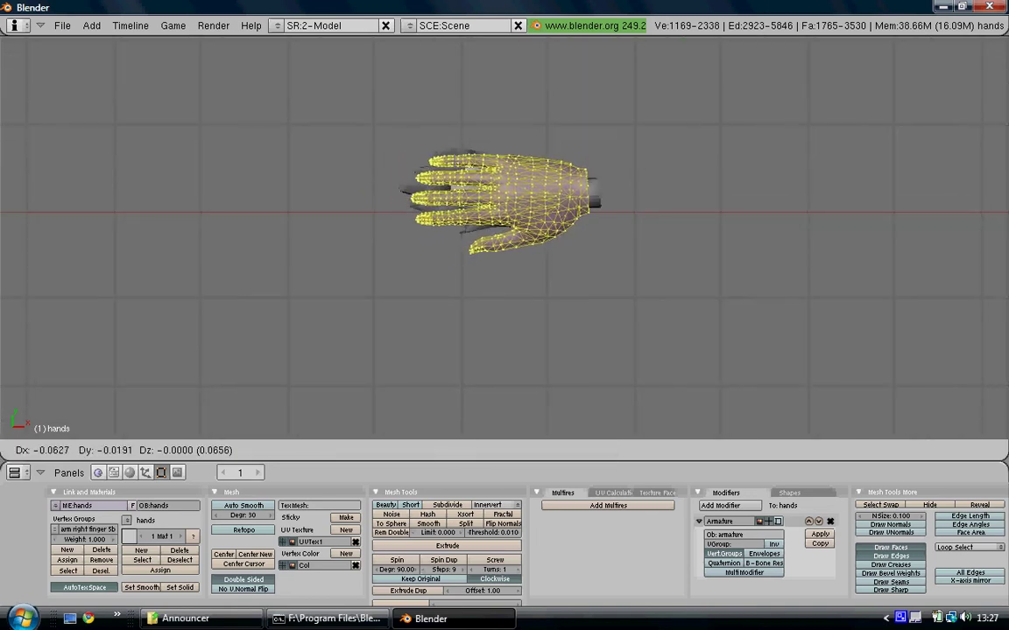
pyautogui.click(480, 157)
# Rotate the selected reference hand about 6 degrees and shift it about -0.009 in X over the model's hand
pyautogui.scroll(3, 480, 157)
pyautogui.scroll(2, 461, 161)
pyautogui.keyDown('shift'); pyautogui.moveTo(464, 187); pyautogui.dragTo(562, 248, button='middle'); pyautogui.keyUp('shift')
pyautogui.press('r')
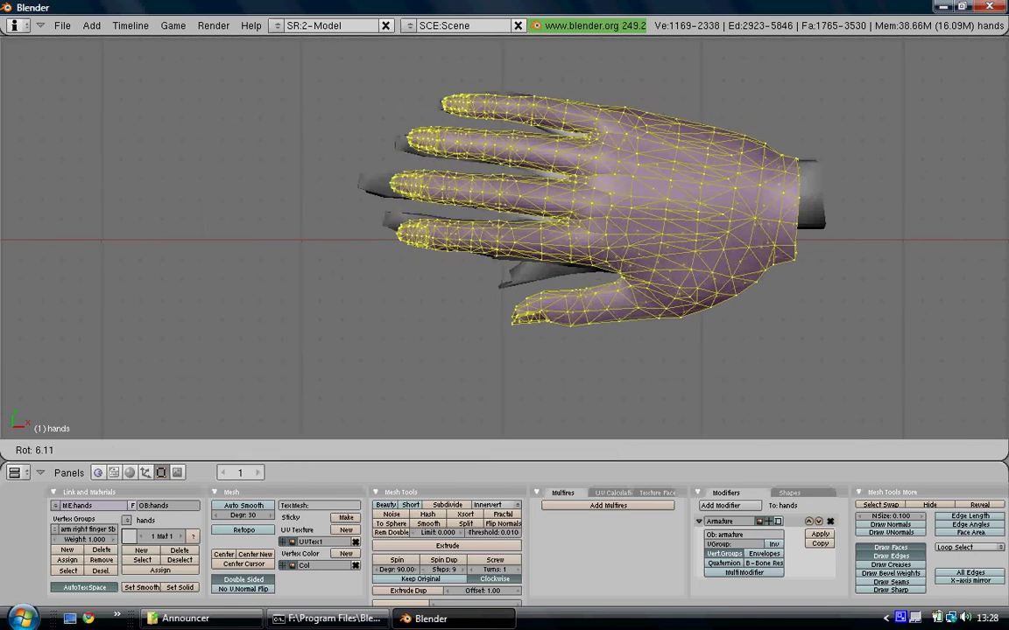
pyautogui.click(442, 193)
pyautogui.press('g')
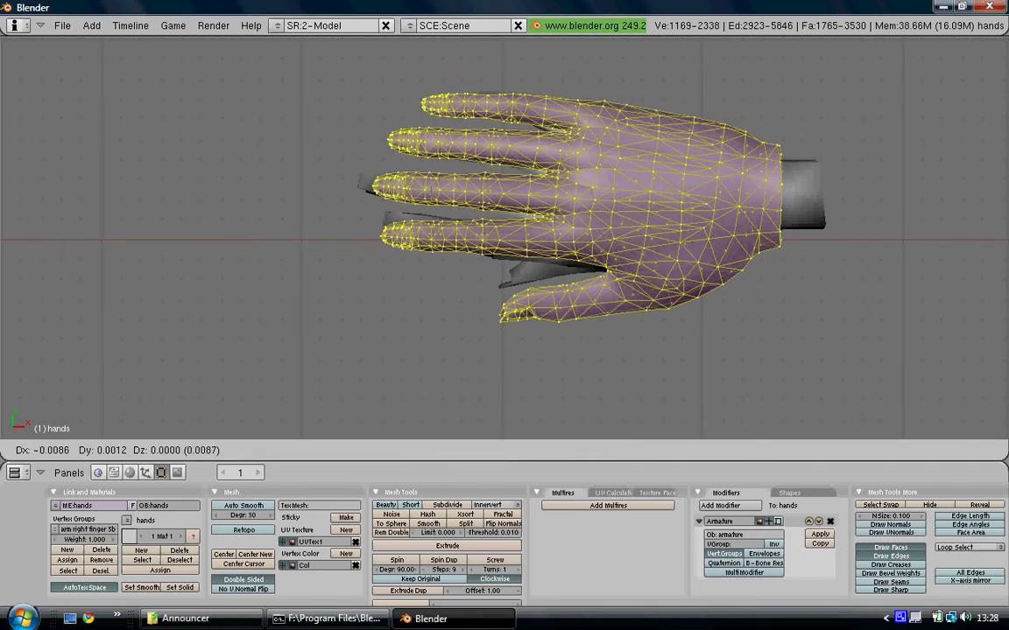
pyautogui.click(422, 187)
# Move the selected reference hand about -0.0065 along the global Z axis to match the model's hand height
pyautogui.moveTo(422, 186); pyautogui.dragTo(675, 236, button='middle')
pyautogui.moveTo(613, 175); pyautogui.dragTo(455, 188, button='middle')
pyautogui.press('g')
pyautogui.press('z')
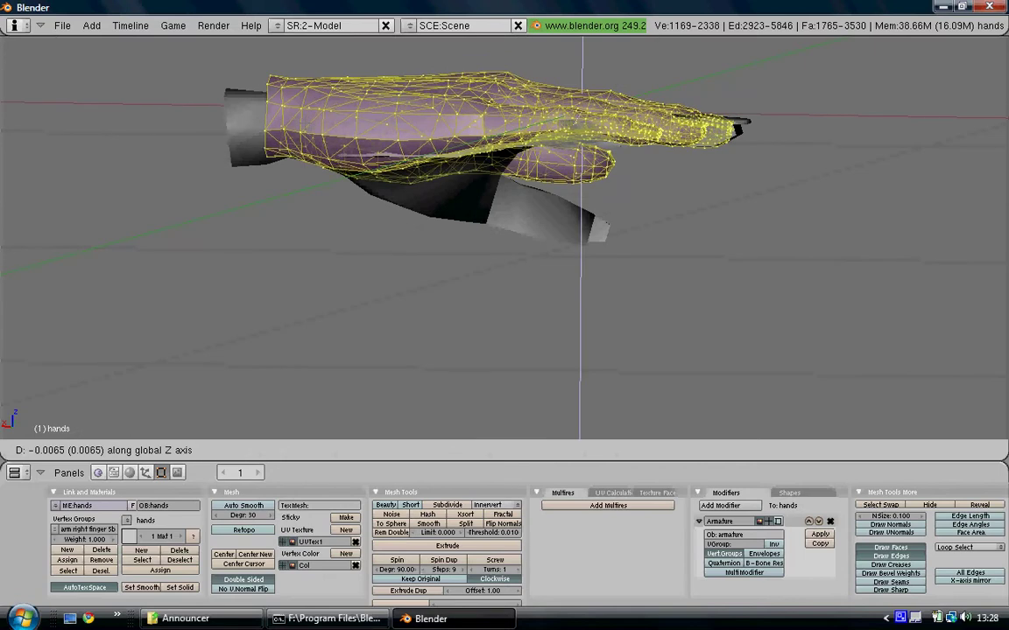
pyautogui.press('Return')
# Deselect everything, select only the reference hand's thumb vertices, and enable proportional editing
pyautogui.moveTo(447, 138); pyautogui.dragTo(592, 308, button='middle')
pyautogui.scroll(2, 525, 294)
pyautogui.scroll(-1, 565, 223)
pyautogui.press('a')
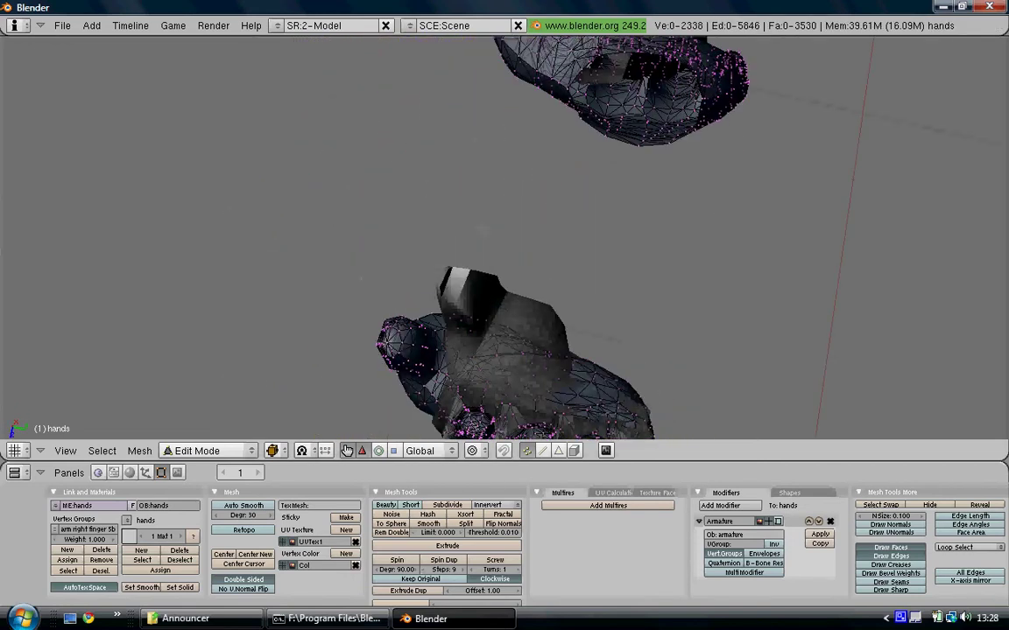
pyautogui.press('l')
pyautogui.moveTo(382, 311); pyautogui.dragTo(613, 263, button='middle')
pyautogui.press('i')
pyautogui.press('Escape')
pyautogui.moveTo(585, 350); pyautogui.dragTo(674, 302, button='middle')
pyautogui.press('o')
pyautogui.press('g')
pyautogui.press('z')
pyautogui.rightClick(625, 248)
# With smooth proportional editing, move the thumb about -0.014 along global Z and adjust it along global Y
pyautogui.press('g')
pyautogui.press('z')
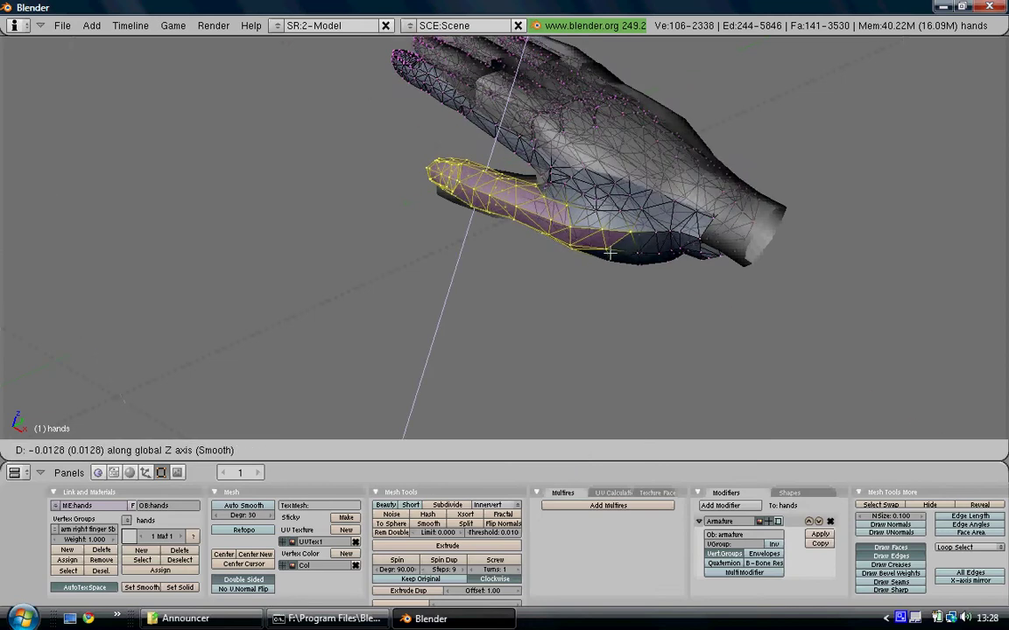
pyautogui.scroll(12, 611, 253)
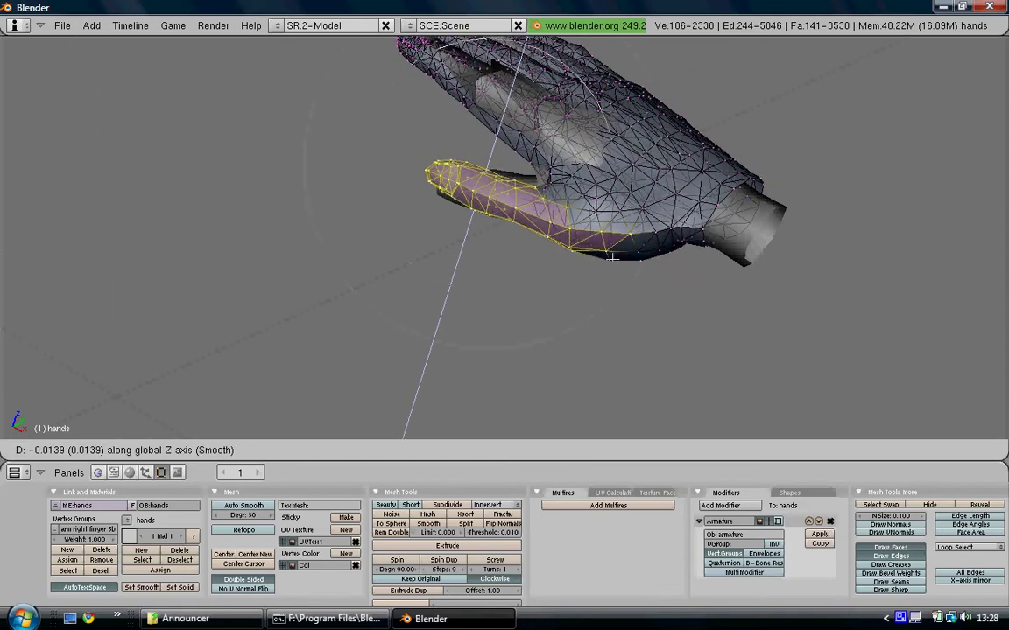
pyautogui.click(619, 244)
pyautogui.moveTo(619, 242); pyautogui.dragTo(616, 191, button='middle')
pyautogui.press('g')
pyautogui.press('y')
pyautogui.click(509, 192)
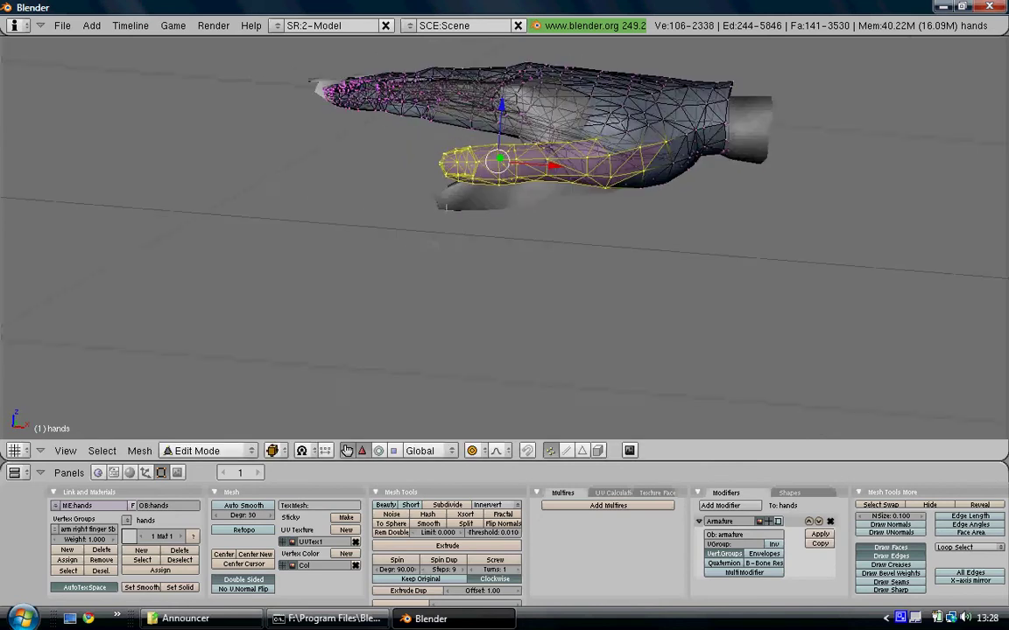
pyautogui.press('r')
pyautogui.press('z')
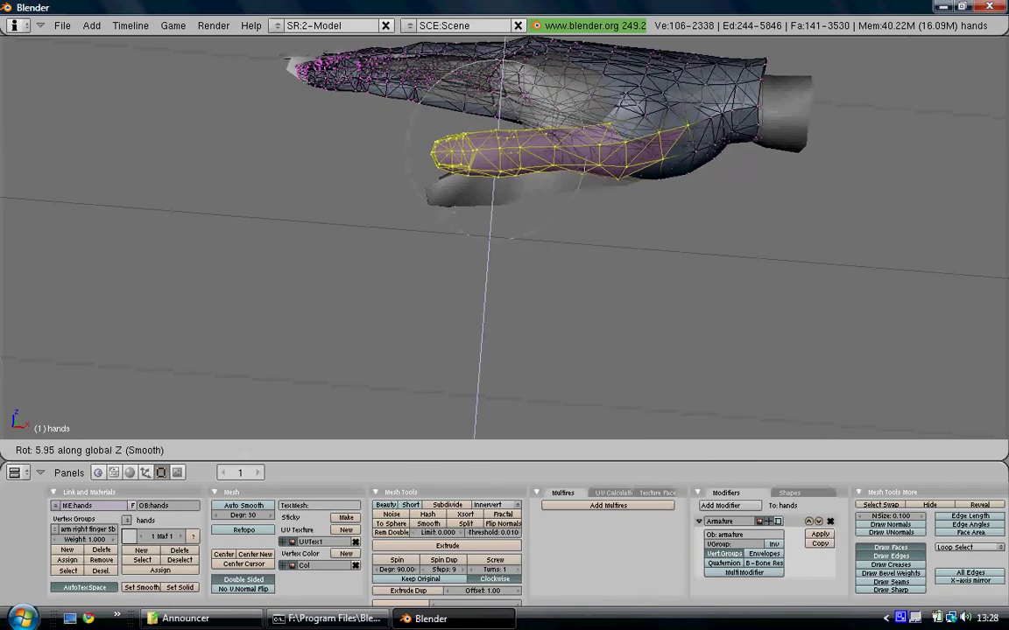
pyautogui.rightClick(452, 208)
# Turn off proportional editing and rotate the selected thumb about -11 degrees around the global Y axis
pyautogui.press('o')
pyautogui.press('r')
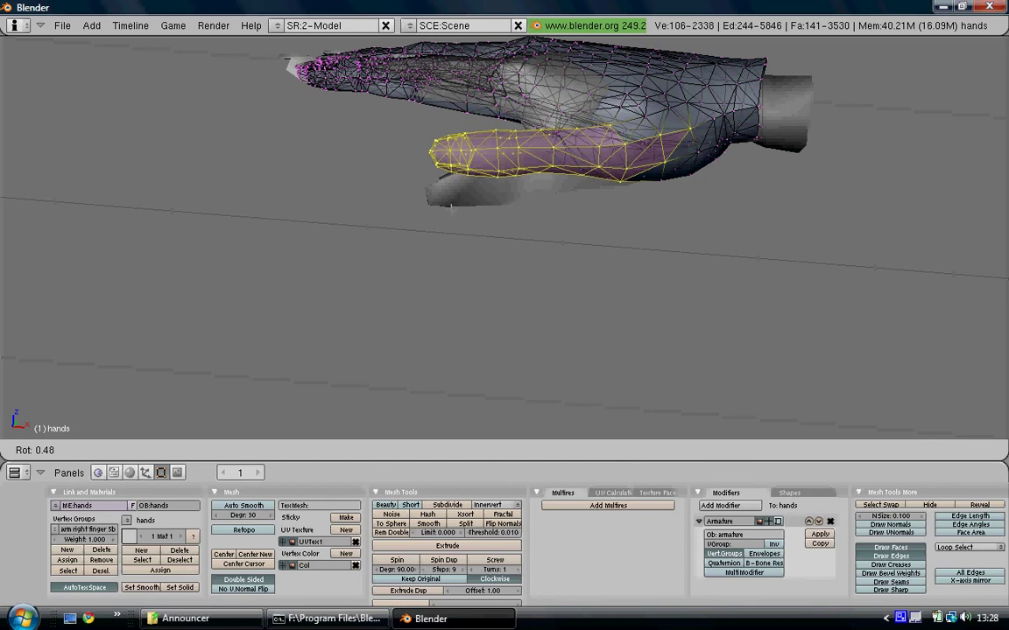
pyautogui.press('y')
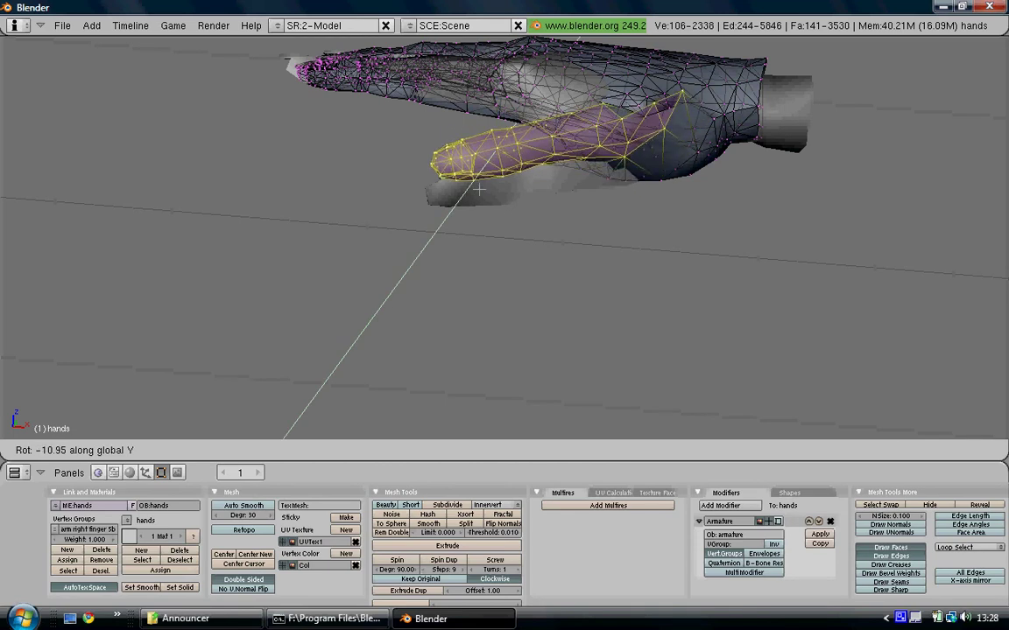
pyautogui.press('Return')
# Move the thumb about -0.011 along global Z and fine-tune it along global Y over the model's thumb
pyautogui.press('g')
pyautogui.press('y')
pyautogui.press('z')
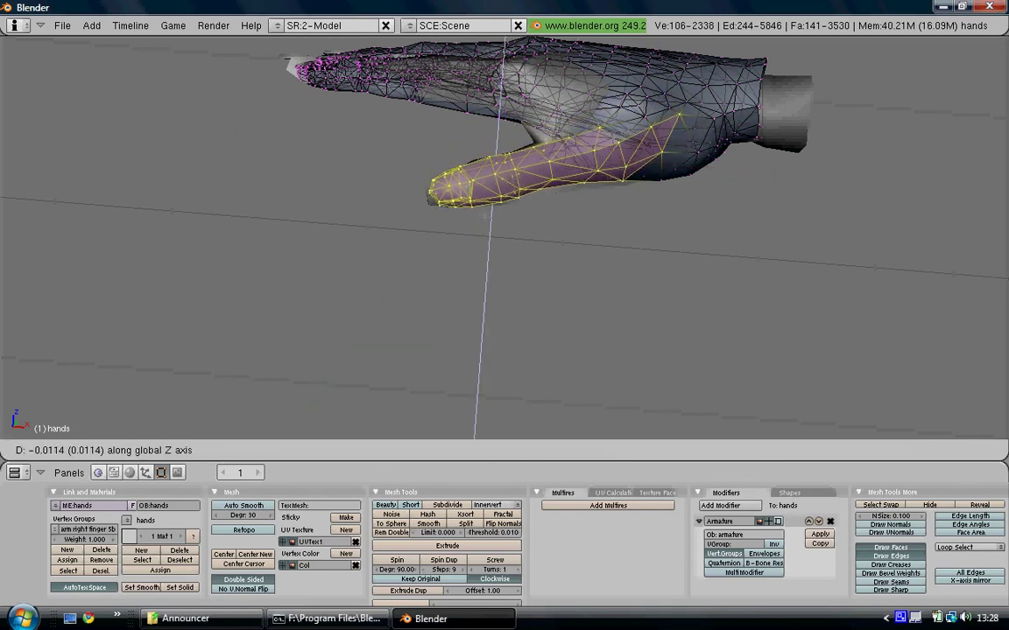
pyautogui.click(484, 216)
pyautogui.moveTo(438, 221); pyautogui.dragTo(494, 251, button='middle')
pyautogui.press('g')
pyautogui.press('y')
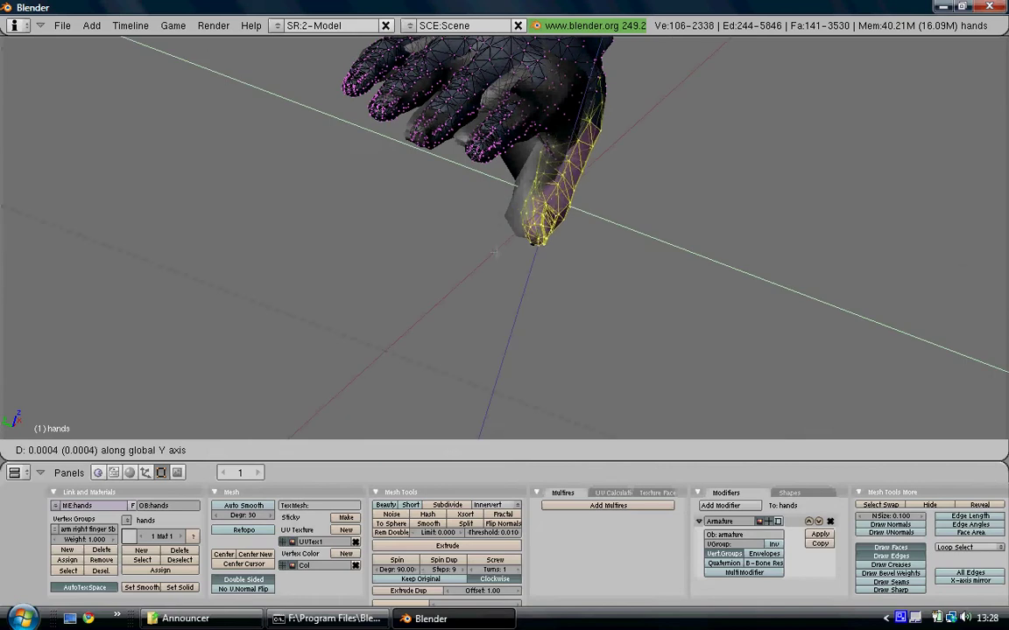
pyautogui.press('Return')
pyautogui.moveTo(447, 368); pyautogui.dragTo(546, 219, button='middle')
pyautogui.press('Tab')
pyautogui.press('Tab')
# Deselect the thumb and select the reference hand's index finger vertices from the tip towards the knuckle
pyautogui.scroll(3, 546, 219)
pyautogui.moveTo(625, 186); pyautogui.dragTo(229, 151, button='middle')
pyautogui.press('a')
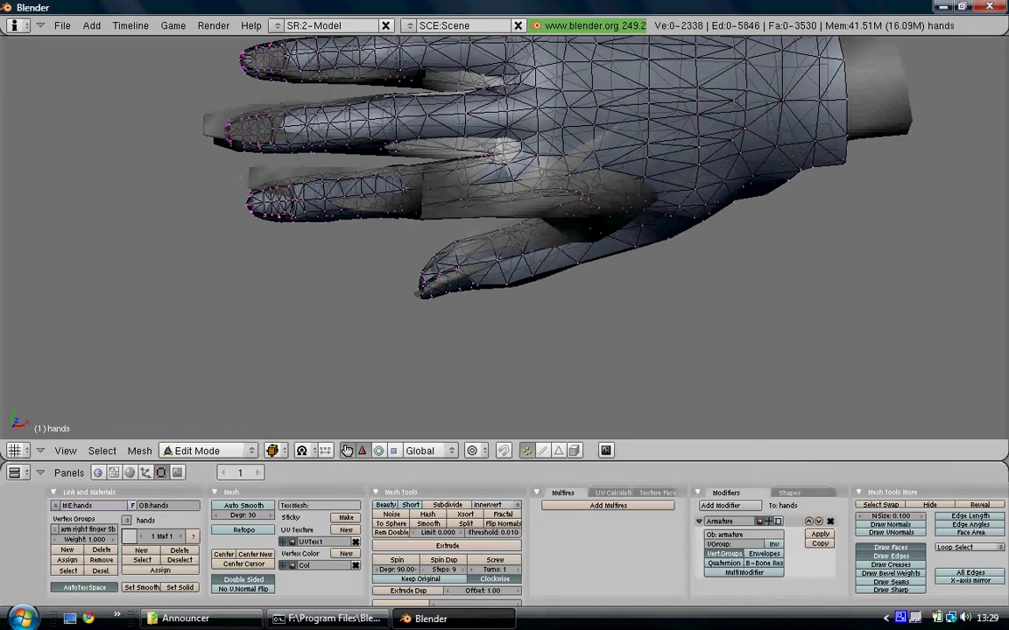
pyautogui.press('l')
pyautogui.scroll(3, 387, 236)
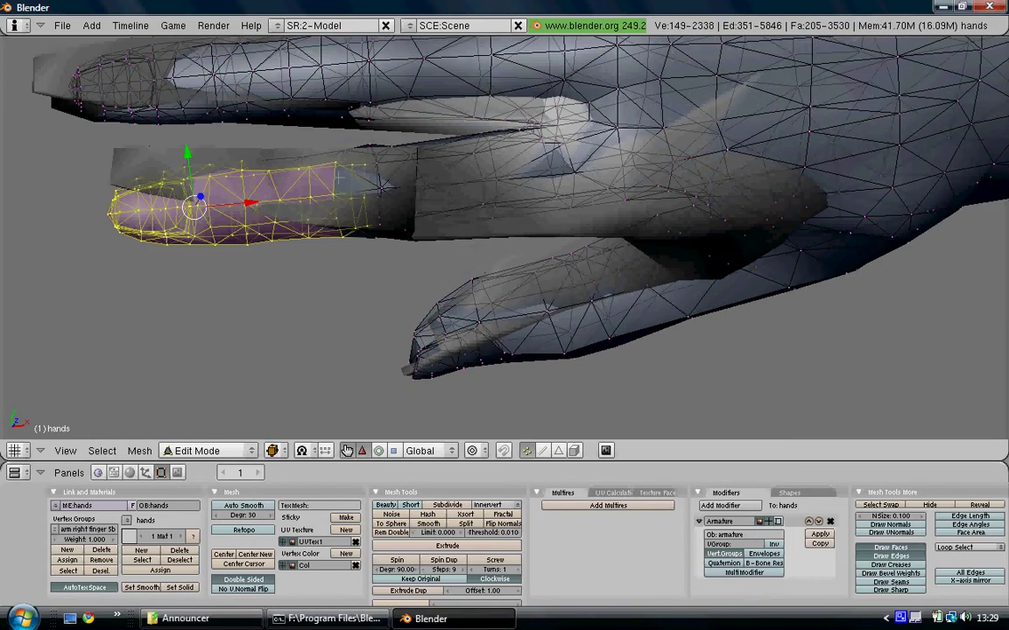
pyautogui.keyDown('shift'); pyautogui.rightClick(391, 145); pyautogui.keyUp('shift')
pyautogui.keyDown('shift'); pyautogui.rightClick(369, 145); pyautogui.keyUp('shift')
pyautogui.press('l')
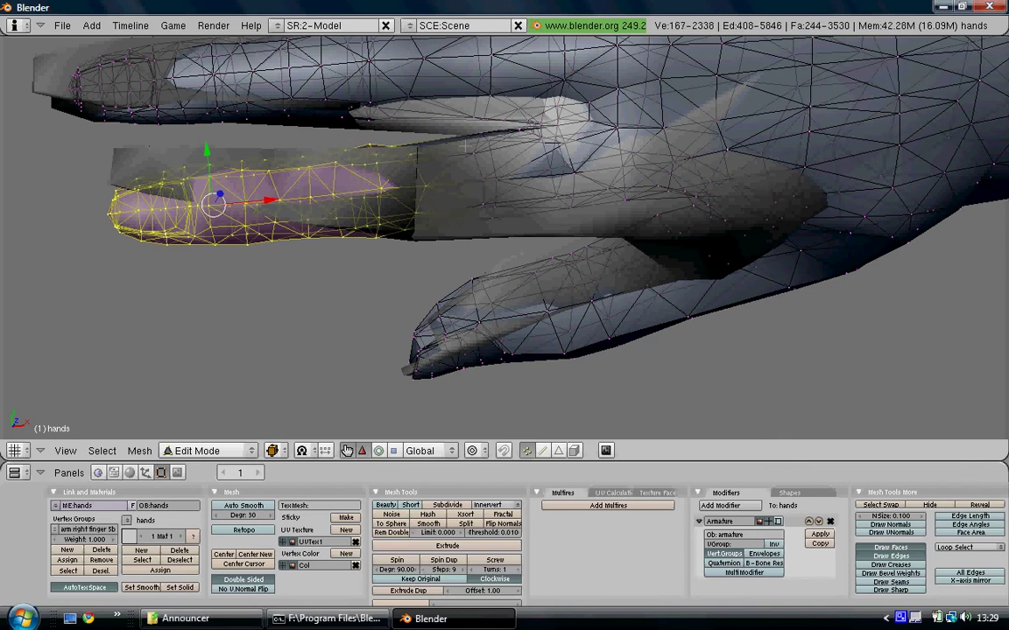
pyautogui.press('l')
pyautogui.scroll(5, 456, 193)
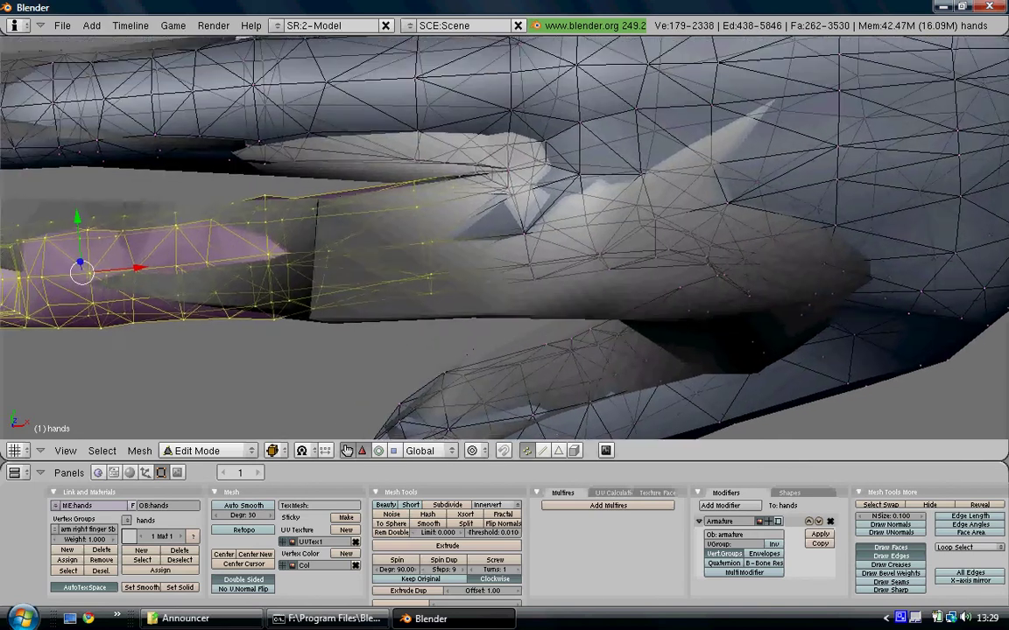
pyautogui.press('l')
pyautogui.scroll(-4, 420, 162)
pyautogui.scroll(-1, 462, 208)
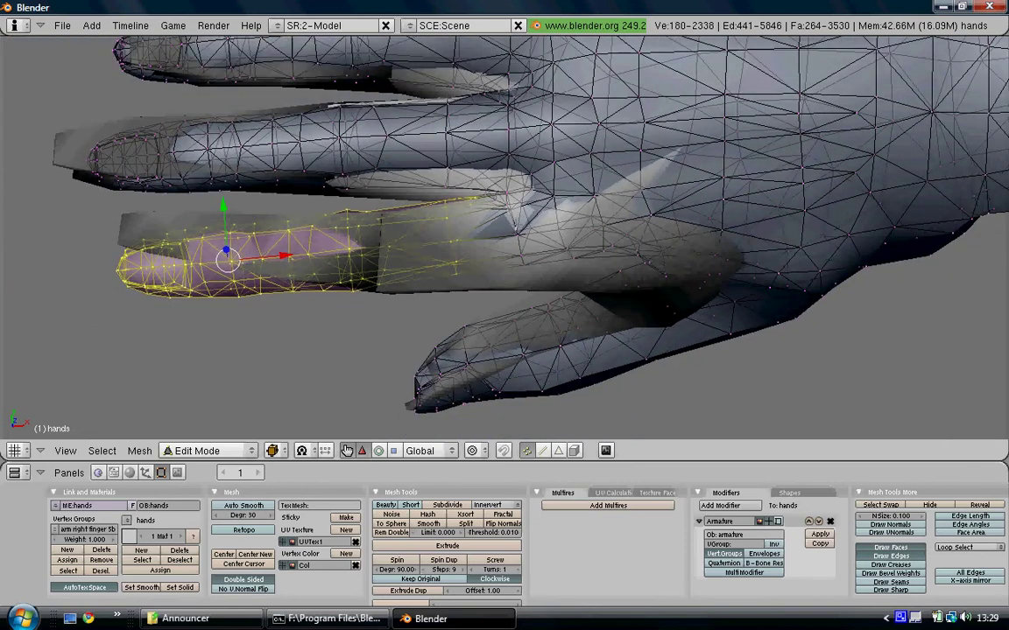
# Add the remaining vertices around the base of the reference index finger to the selection
pyautogui.scroll(5, 505, 236)
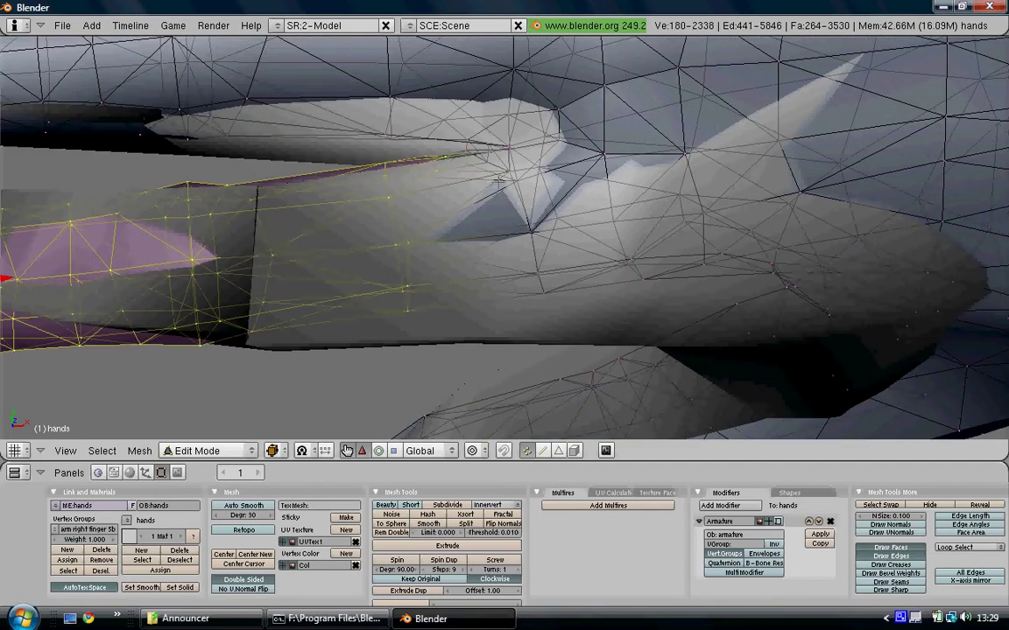
pyautogui.keyDown('shift'); pyautogui.moveTo(493, 218); pyautogui.dragTo(496, 245, button='middle'); pyautogui.keyUp('shift')
pyautogui.press('g')
pyautogui.rightClick(497, 269)
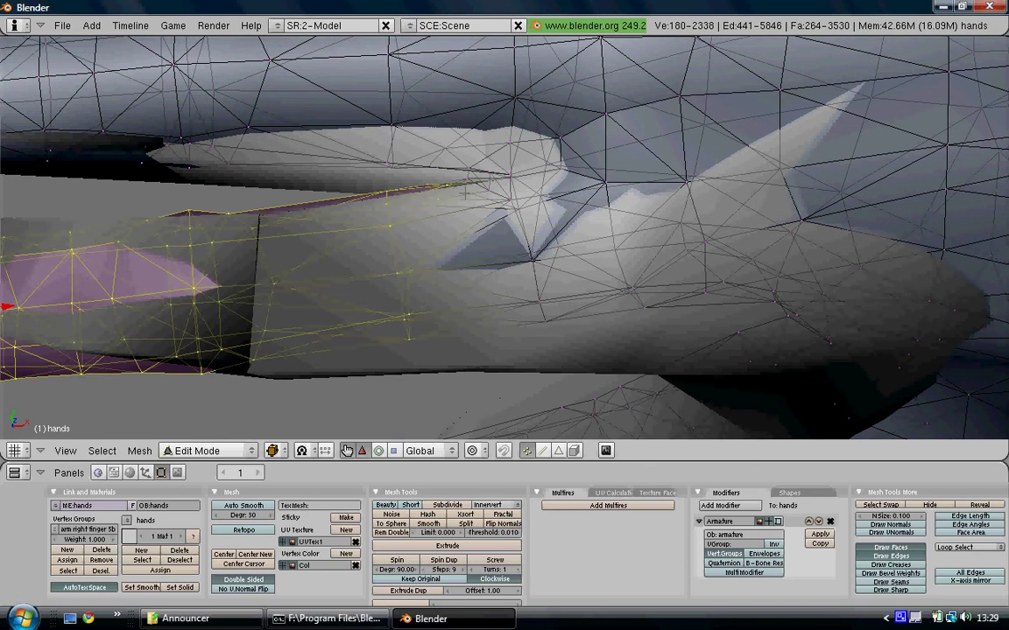
pyautogui.keyDown('shift'); pyautogui.rightClick(495, 195); pyautogui.keyUp('shift')
pyautogui.keyDown('shift'); pyautogui.rightClick(487, 188); pyautogui.keyUp('shift')
pyautogui.keyDown('shift'); pyautogui.rightClick(507, 207); pyautogui.keyUp('shift')
pyautogui.press('g')
pyautogui.press('Escape')
pyautogui.keyDown('shift'); pyautogui.rightClick(490, 190); pyautogui.keyUp('shift')
pyautogui.keyDown('shift'); pyautogui.rightClick(480, 200); pyautogui.keyUp('shift')
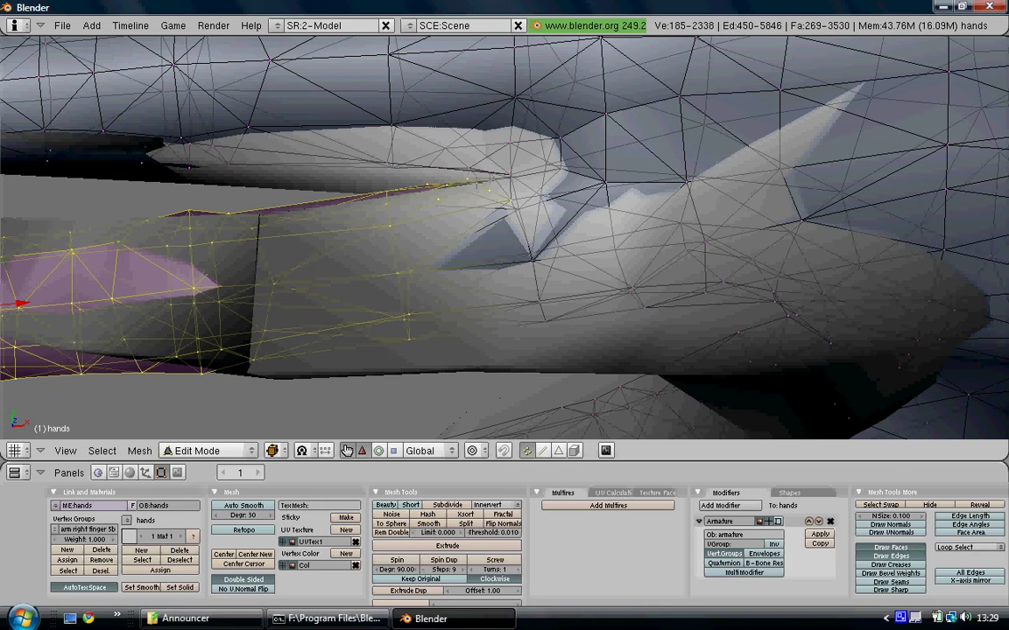
pyautogui.keyDown('shift'); pyautogui.rightClick(463, 187); pyautogui.keyUp('shift')
pyautogui.scroll(-2, 462, 202)
pyautogui.press('b')
pyautogui.moveTo(549, 317); pyautogui.dragTo(500, 239)
pyautogui.scroll(-3, 517, 275)
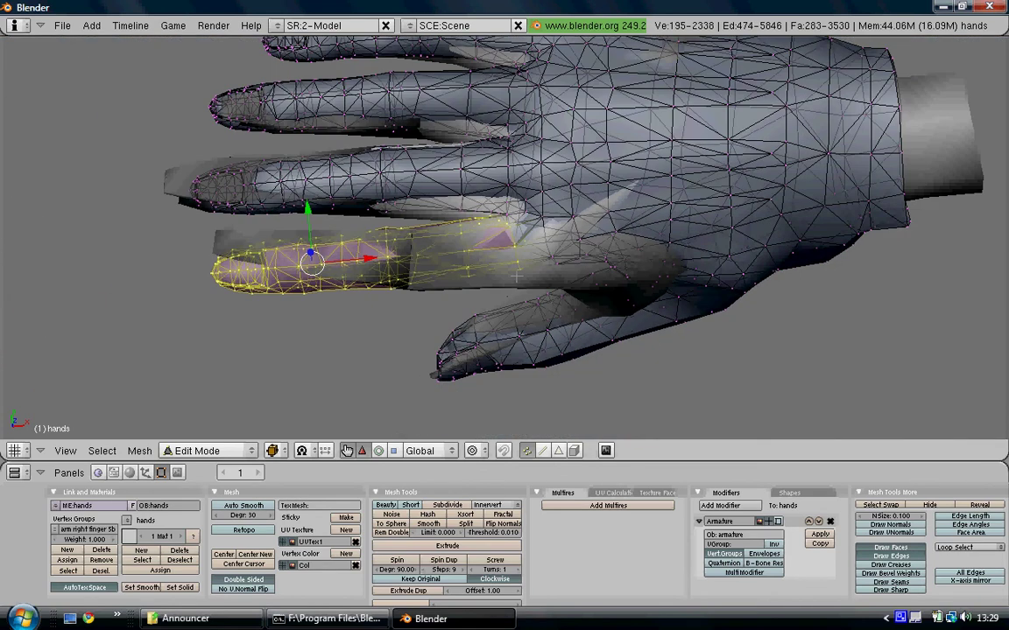
# Scale the selected index finger to about 0.66 in Y and Z, keeping the global X axis locked
pyautogui.press('s')
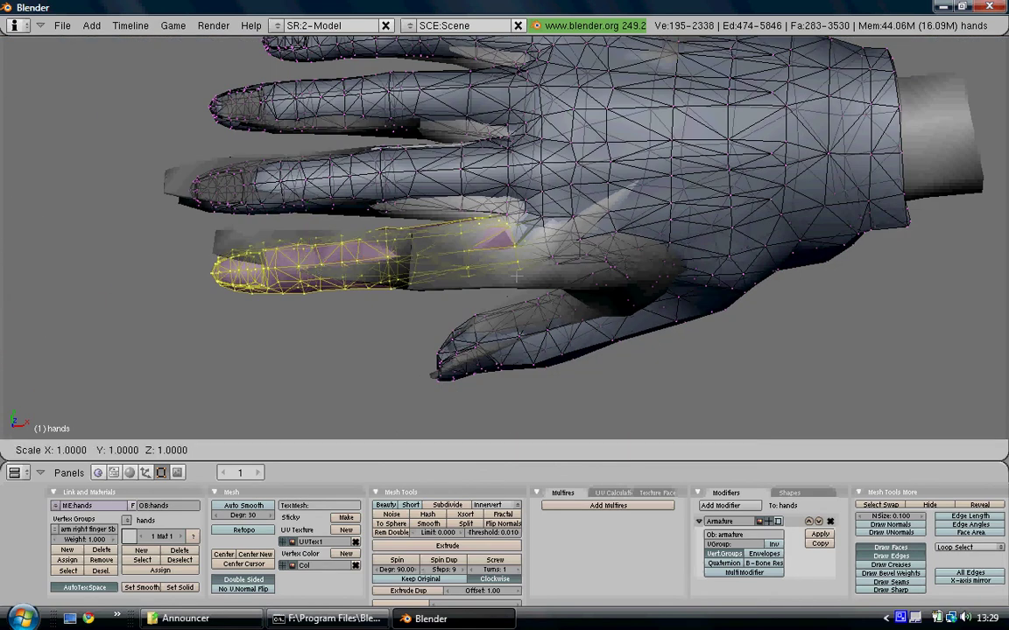
pyautogui.press('x')
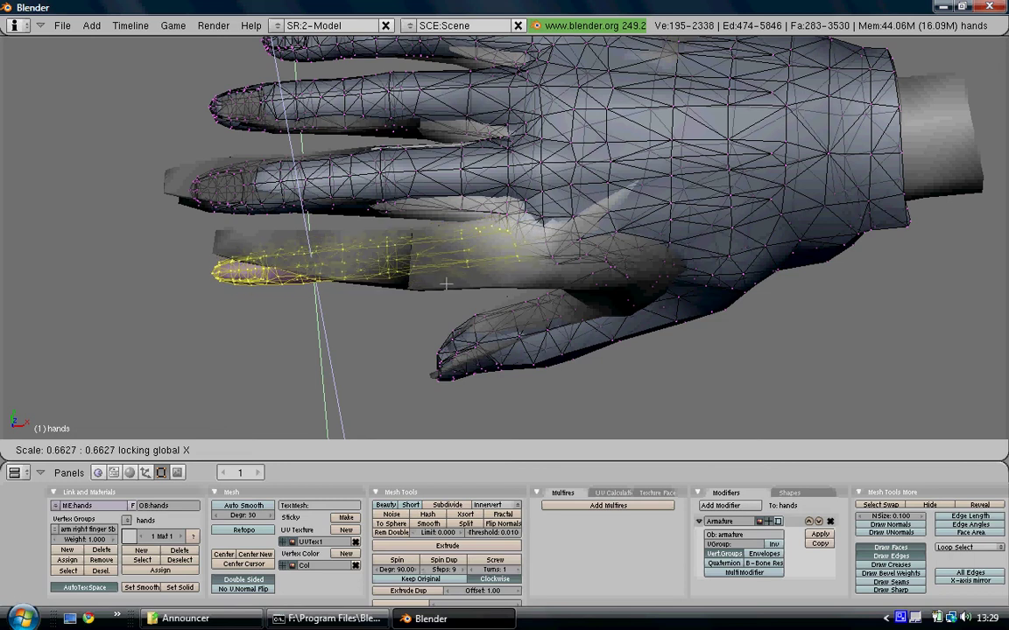
pyautogui.click(430, 279)
# Rotate the index finger about -6.6 degrees around global Z and move it inside the model's index finger
pyautogui.moveTo(671, 300); pyautogui.dragTo(611, 322, button='middle')
pyautogui.press('r')
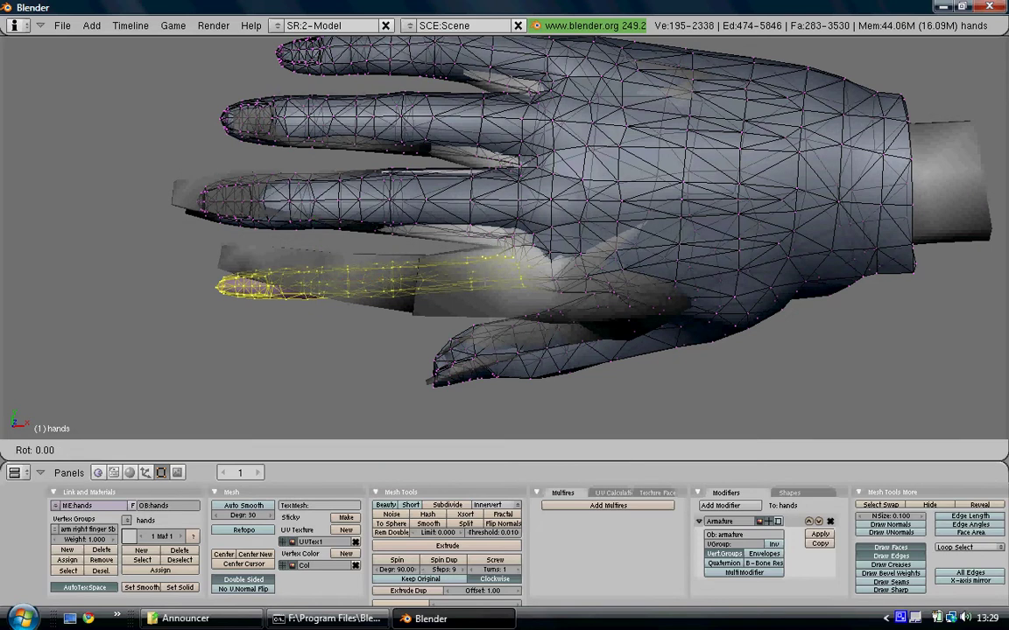
pyautogui.press('z')
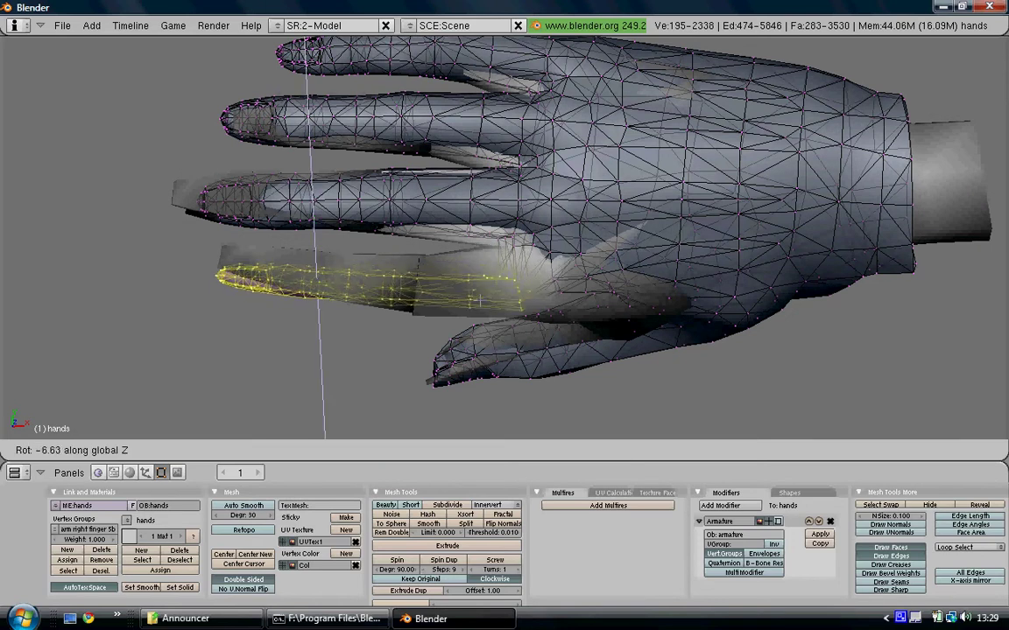
pyautogui.press('Return')
pyautogui.press('g')
pyautogui.click(485, 287)
pyautogui.keyDown('shift'); pyautogui.moveTo(486, 287); pyautogui.dragTo(527, 334, button='middle'); pyautogui.keyUp('shift')
# Deselect the index finger and select the main vertices of the reference hand's middle finger
pyautogui.press('a')
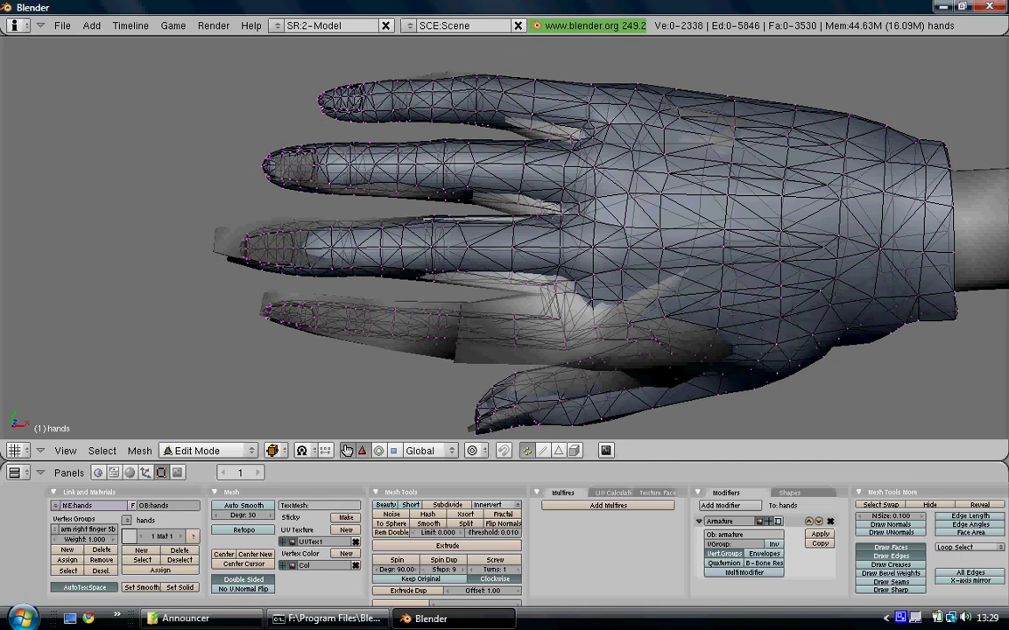
pyautogui.press('l')
pyautogui.scroll(5, 274, 204)
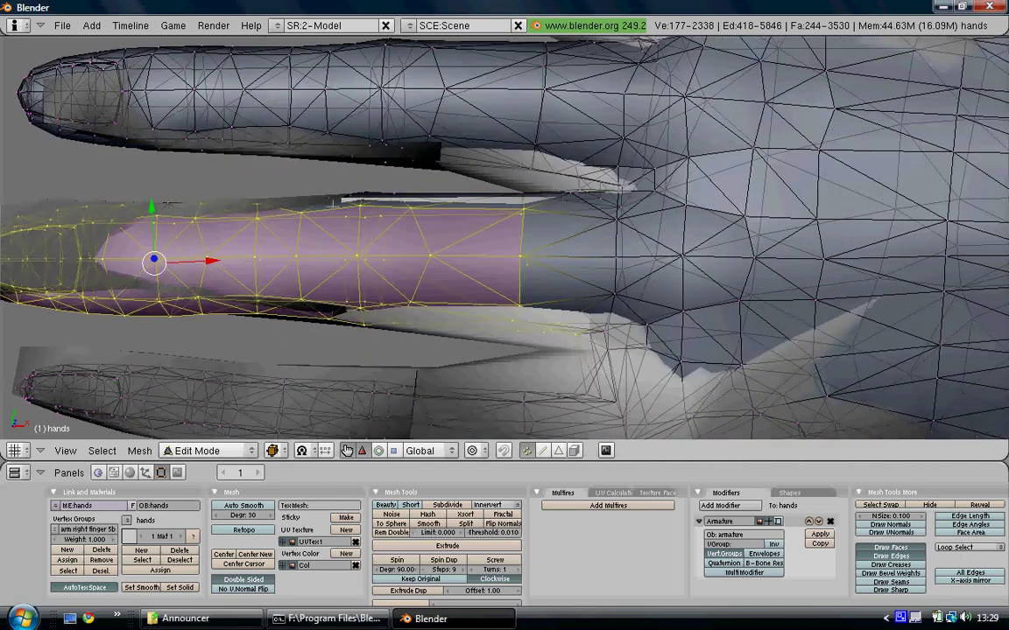
pyautogui.keyDown('shift'); pyautogui.rightClick(168, 203); pyautogui.keyUp('shift')
pyautogui.keyDown('shift'); pyautogui.moveTo(333, 196); pyautogui.dragTo(270, 222, button='middle'); pyautogui.keyUp('shift')
pyautogui.keyDown('ctrl'); pyautogui.moveTo(293, 212); pyautogui.dragTo(340, 224); pyautogui.keyUp('ctrl')
pyautogui.keyDown('shift'); pyautogui.moveTo(329, 223); pyautogui.dragTo(247, 235, button='middle'); pyautogui.keyUp('shift')
pyautogui.scroll(2, 247, 235)
# Add the vertices around the base of the reference middle finger to the selection
pyautogui.press('l')
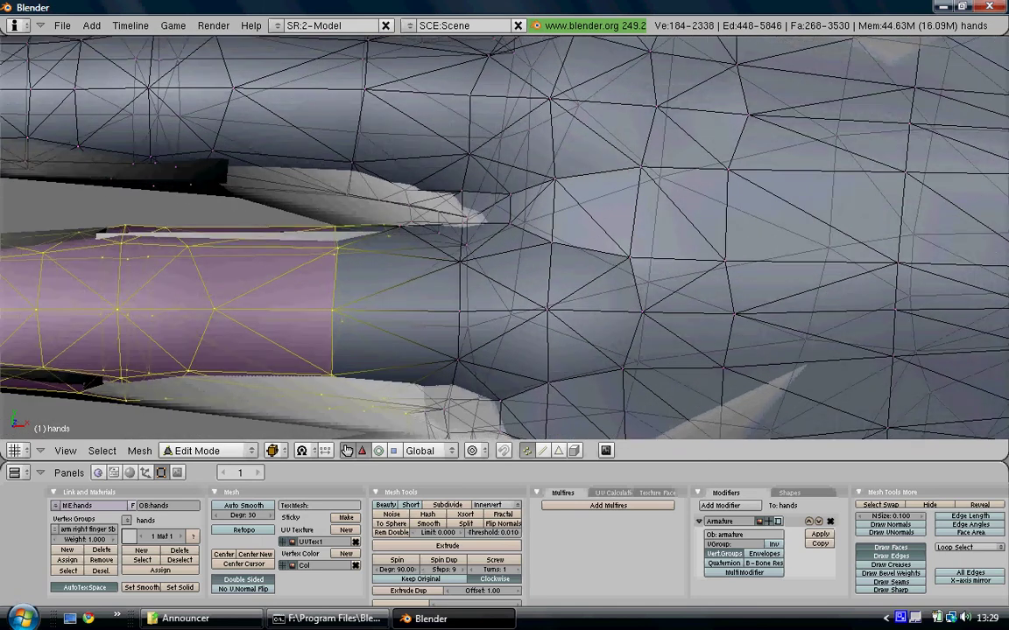
pyautogui.press('l')
pyautogui.press('l')
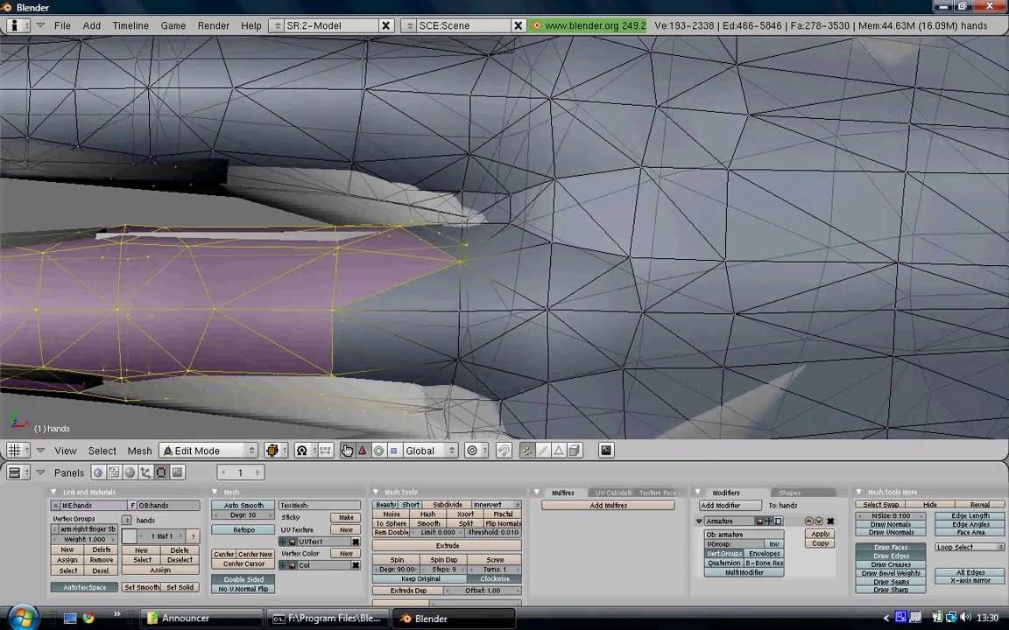
pyautogui.scroll(-2, 415, 315)
pyautogui.press('l')
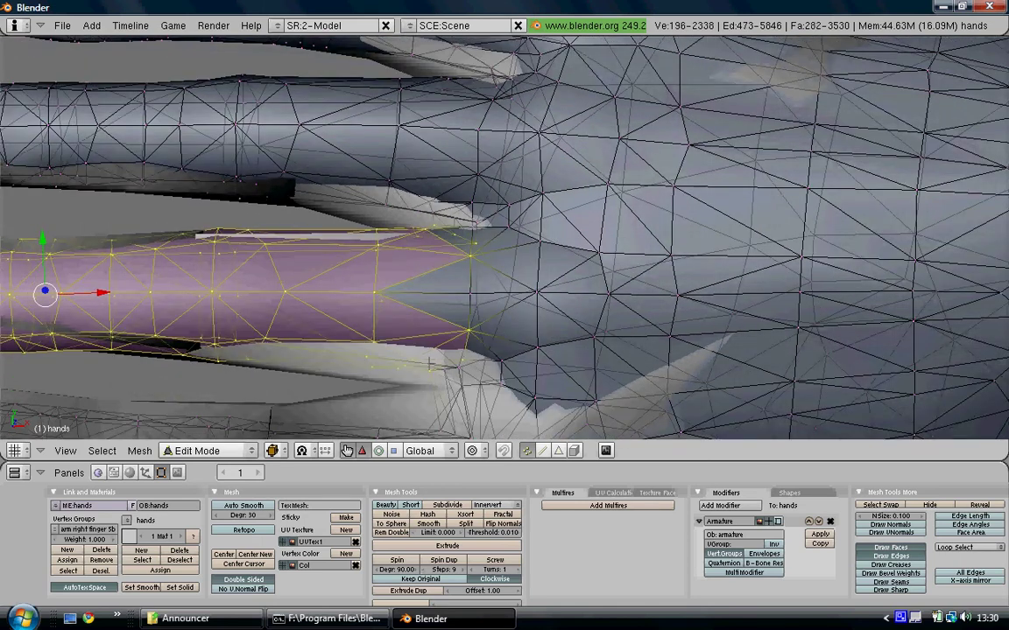
pyautogui.press('l')
pyautogui.press('l')
pyautogui.scroll(-2, 429, 294)
pyautogui.scroll(3, 455, 266)
pyautogui.press('l')
pyautogui.scroll(-3, 433, 269)
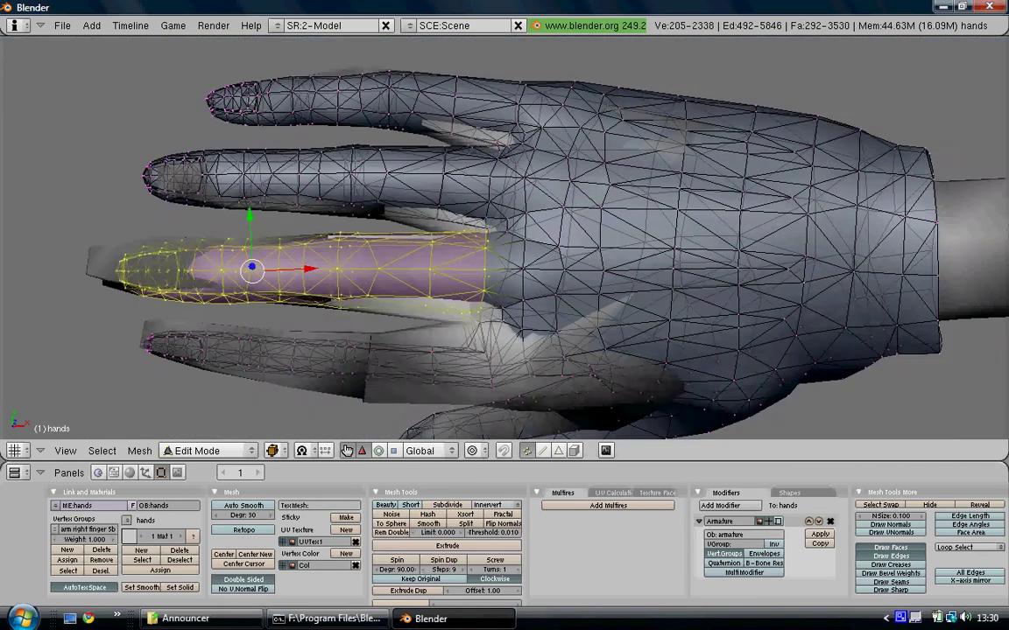
# Scale the selected middle finger to about 0.56 in Y and Z, keeping the global X axis locked
pyautogui.press('s')
pyautogui.press('x')
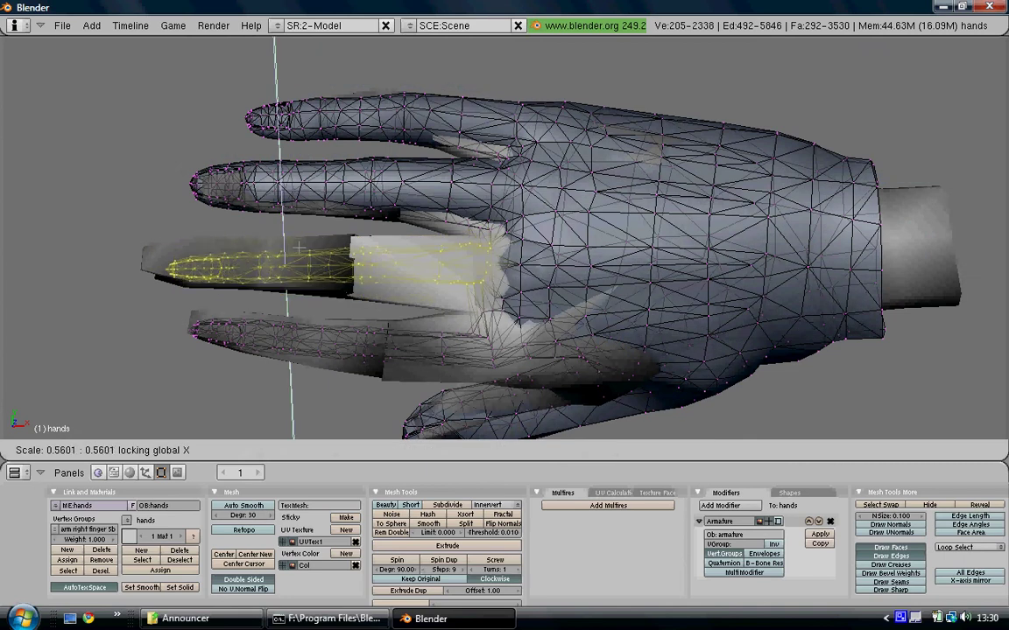
pyautogui.click(316, 241)
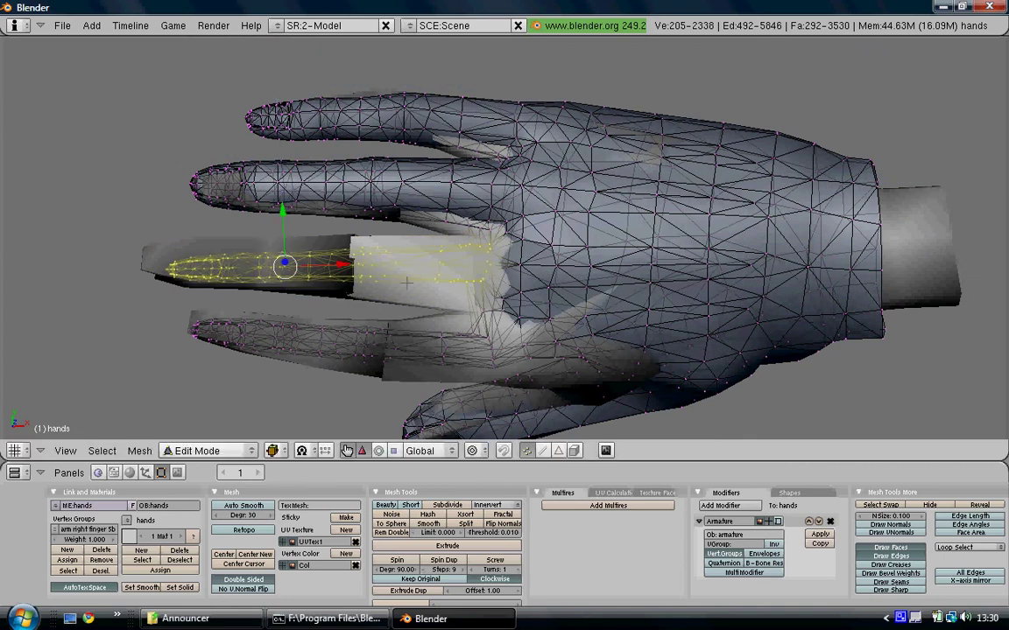
# Rotate the middle finger about -5.75 degrees around global Z, reposition it inside the model's middle finger, and deselect everything
pyautogui.press('r')
pyautogui.press('z')
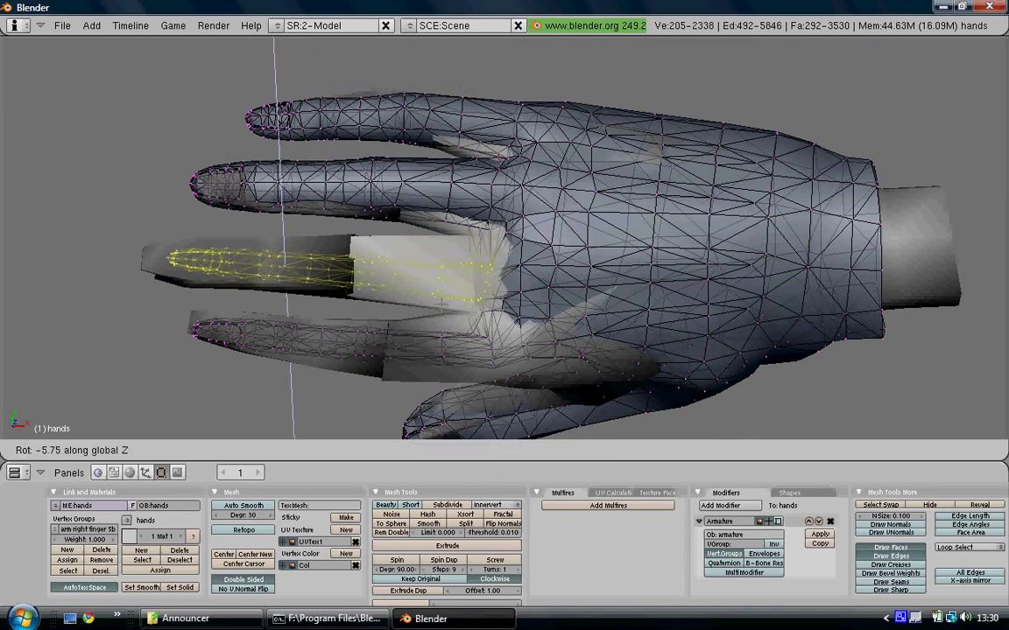
pyautogui.press('g')
pyautogui.click(438, 298)
pyautogui.scroll(-1, 438, 297)
pyautogui.moveTo(438, 298); pyautogui.dragTo(400, 289, button='middle')
pyautogui.press('a')
pyautogui.moveTo(525, 262); pyautogui.dragTo(536, 261, button='middle')
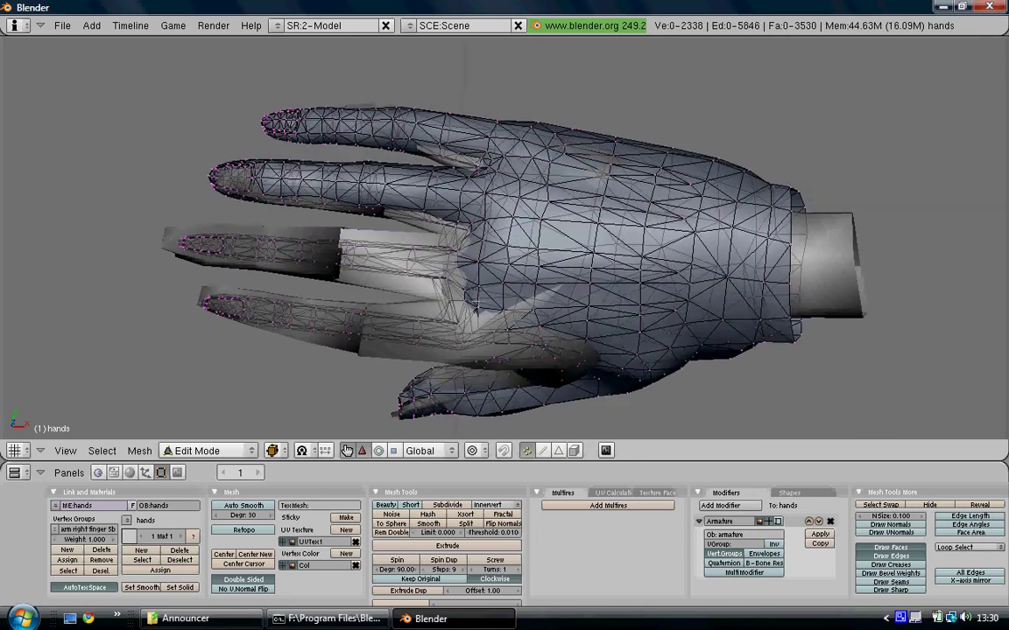
# Select the main vertices of the reference hand's ring finger, from the fingertip towards the knuckle
pyautogui.moveTo(475, 304); pyautogui.dragTo(293, 200, button='middle')
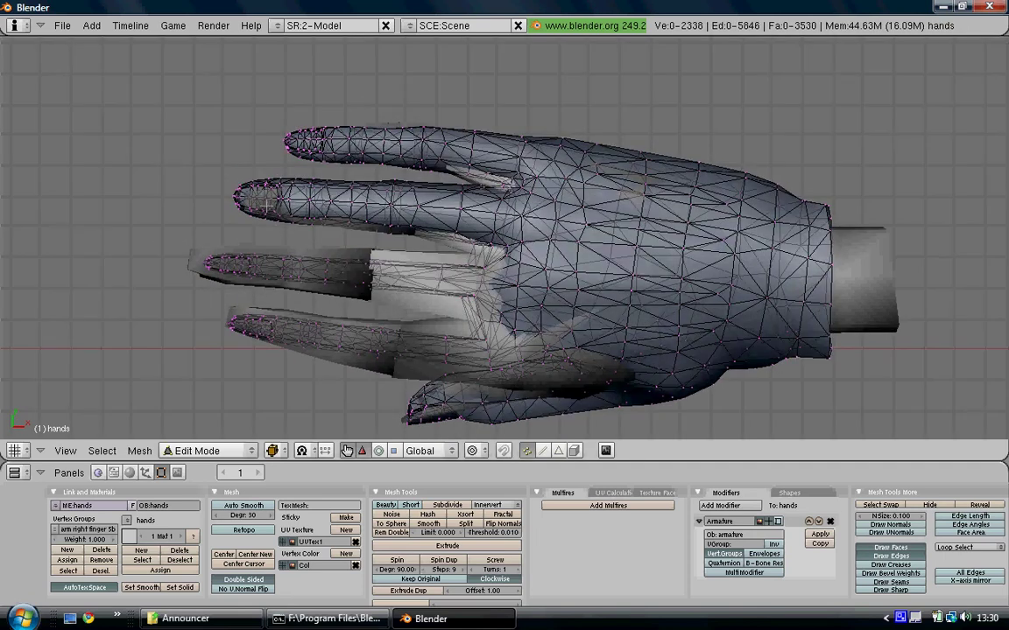
pyautogui.press('l')
pyautogui.scroll(4, 324, 204)
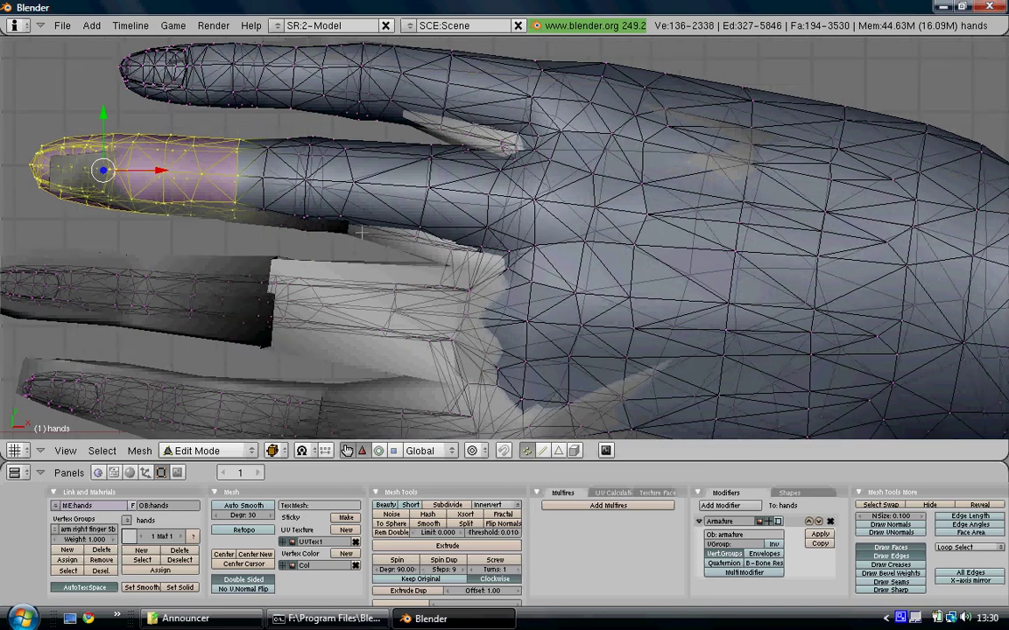
pyautogui.press('l')
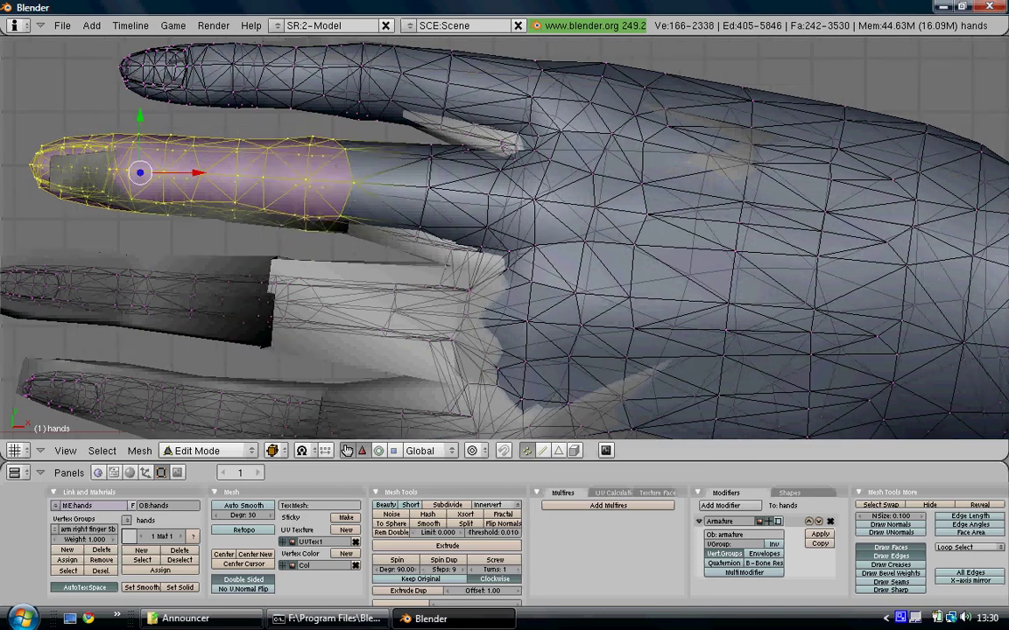
pyautogui.press('l')
pyautogui.press('l')
pyautogui.scroll(1, 429, 144)
pyautogui.press('l')
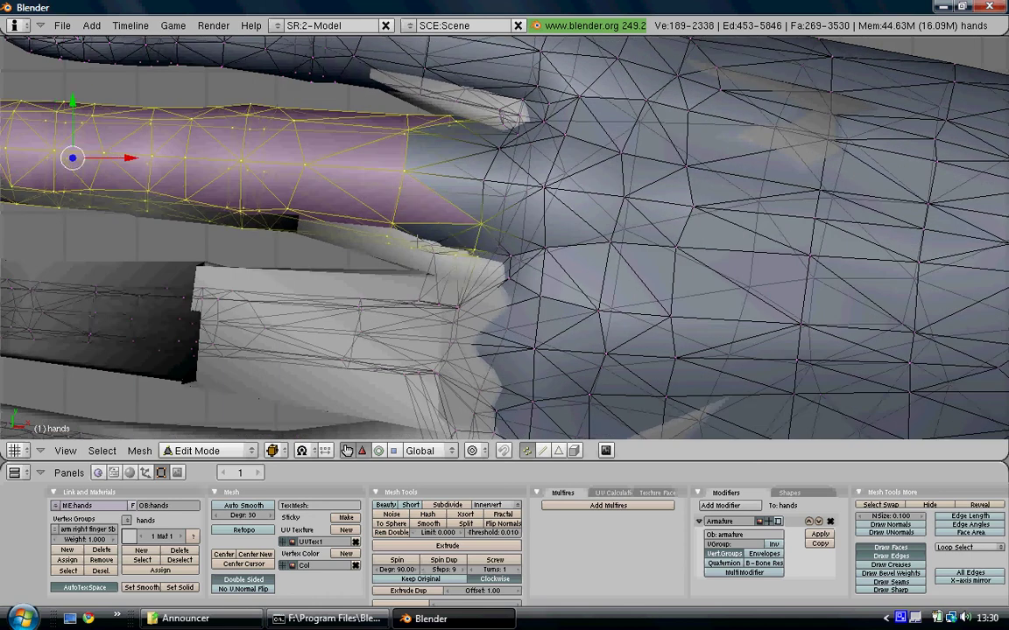
# Add the remaining vertices around the base of the reference ring finger to the selection
pyautogui.press('l')
pyautogui.moveTo(469, 264); pyautogui.dragTo(484, 181, button='middle')
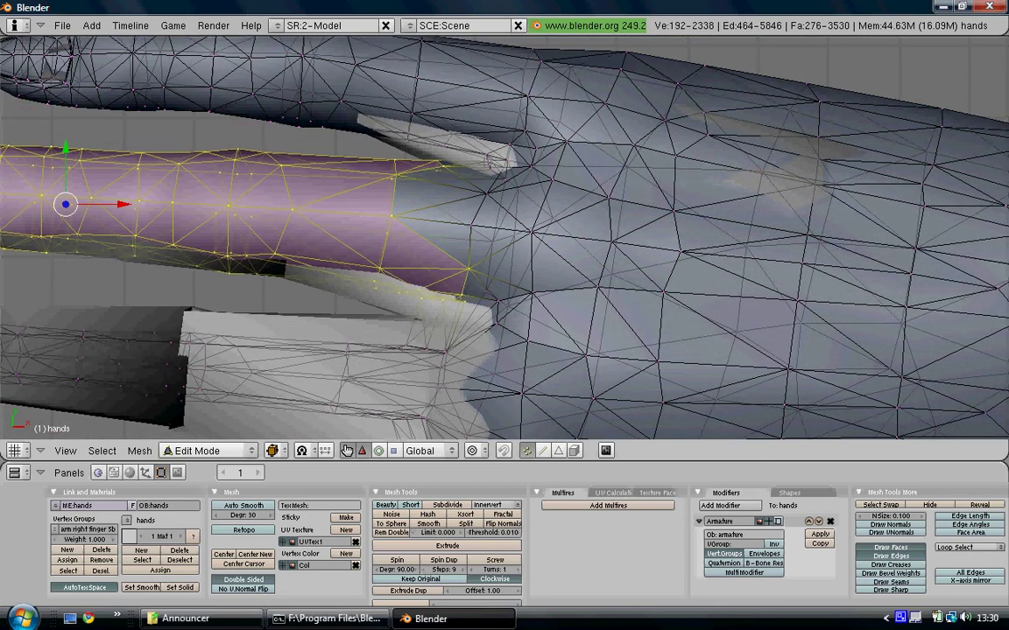
pyautogui.press('l')
pyautogui.press('l')
pyautogui.press('l')
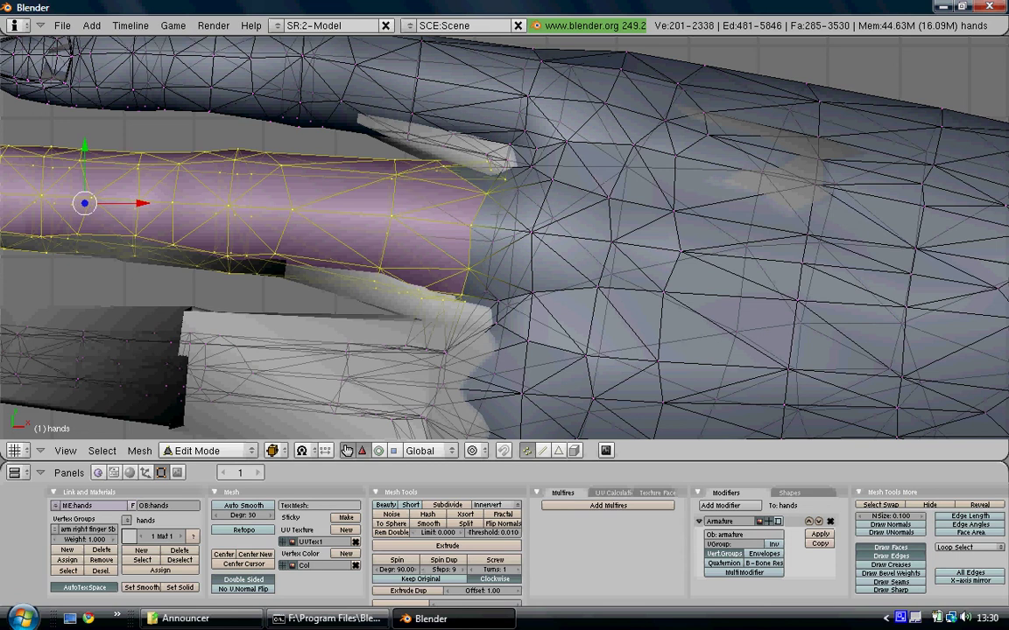
pyautogui.scroll(-3, 487, 216)
pyautogui.scroll(4, 473, 236)
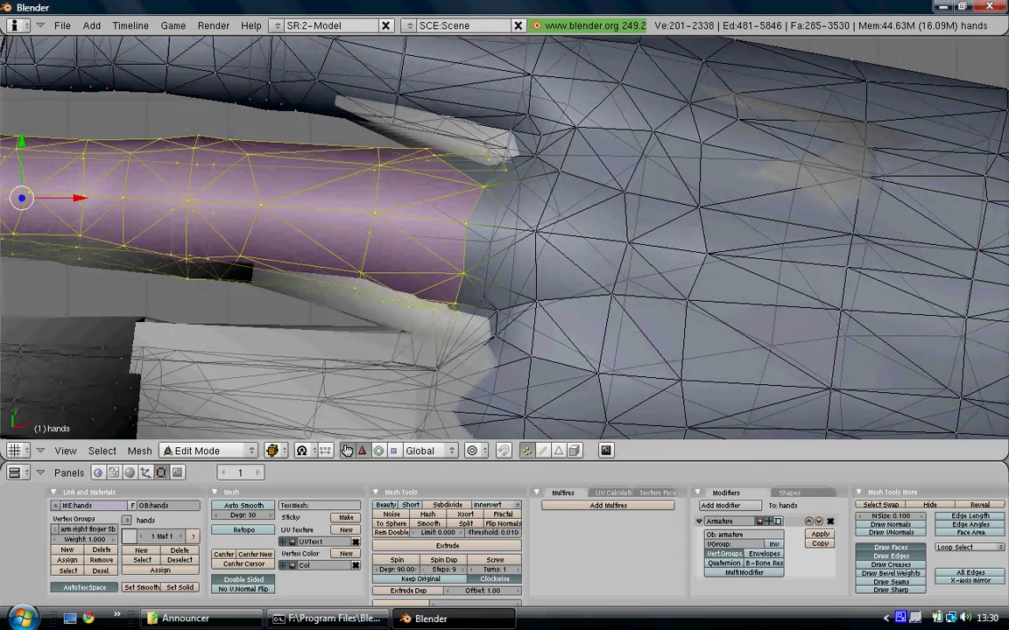
pyautogui.press('l')
pyautogui.scroll(-4, 504, 236)
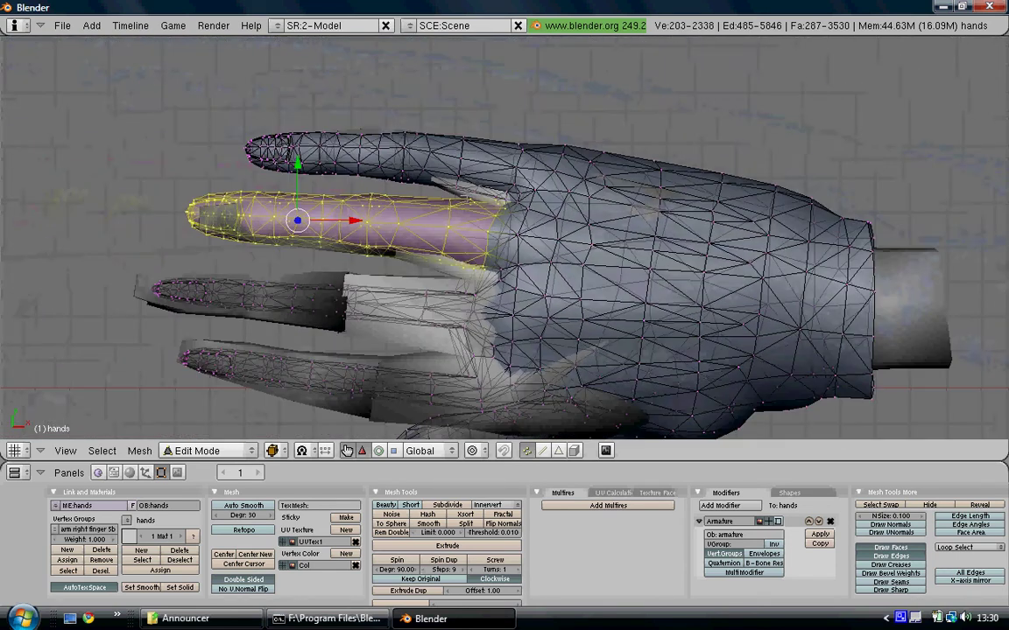
# Scale the selected ring finger to about 0.62 in Y and Z, keeping the global X axis locked
pyautogui.press('s')
pyautogui.hotkey('shift', 'x')
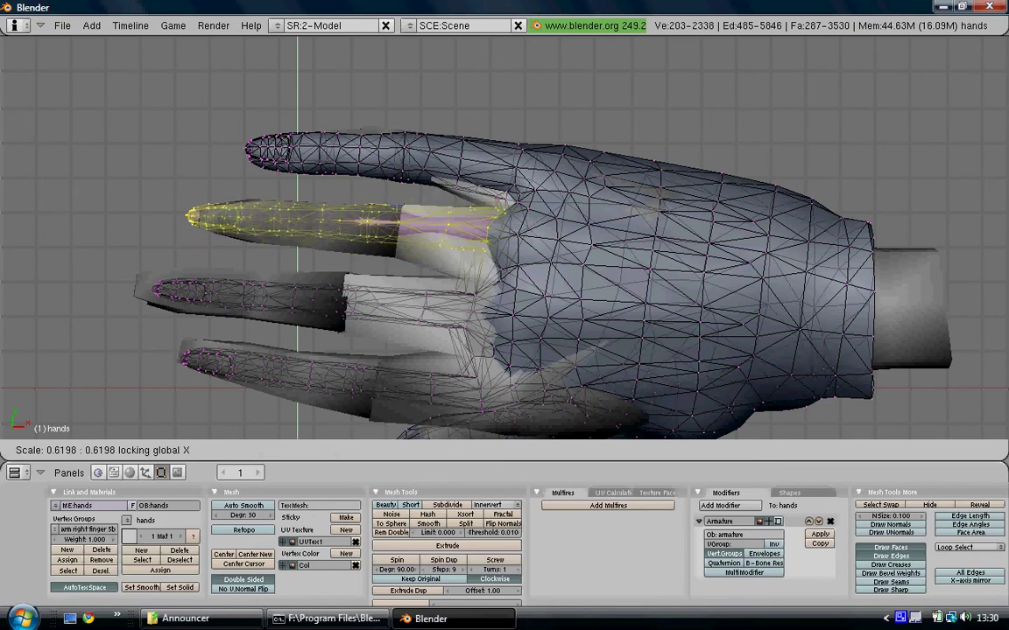
pyautogui.click(355, 203)
# Move the reference ring finger inside the model's ring finger, rotate it slightly around global Z, and deselect everything
pyautogui.press('g')
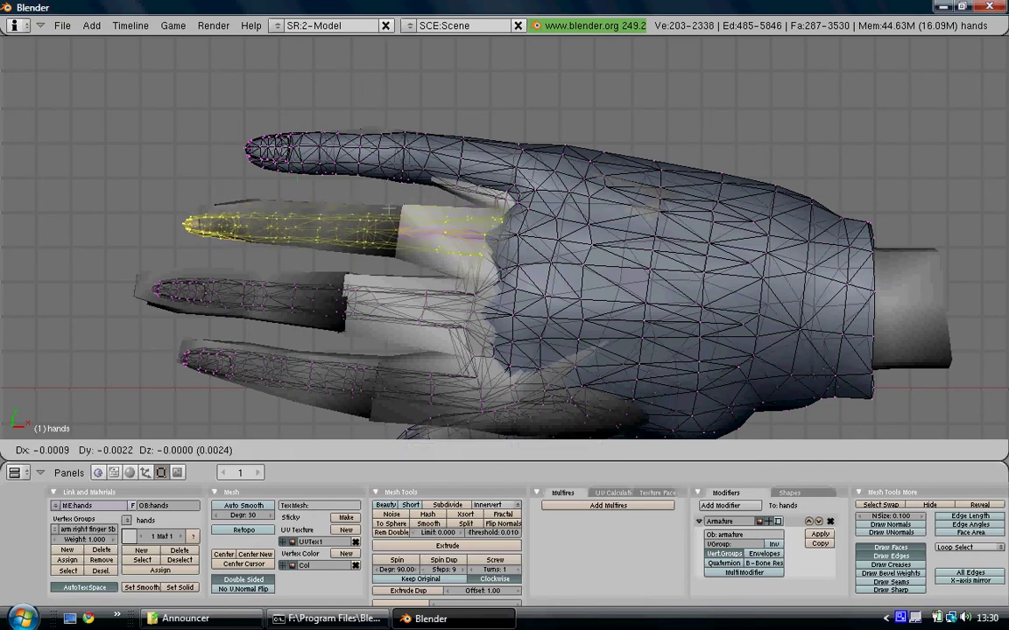
pyautogui.click(354, 209)
pyautogui.press('r')
pyautogui.press('z')
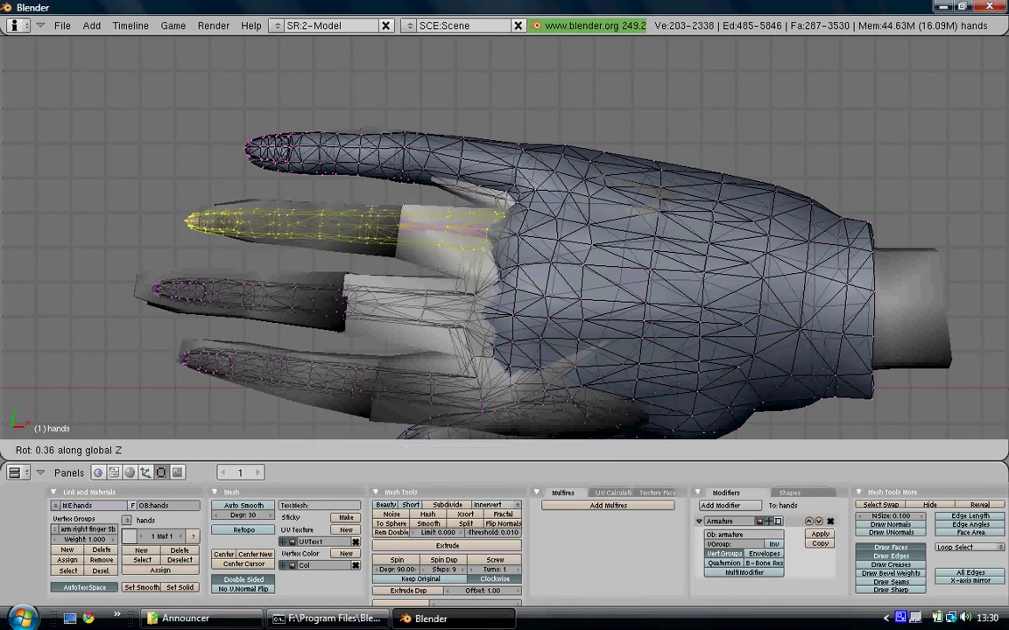
pyautogui.press('Return')
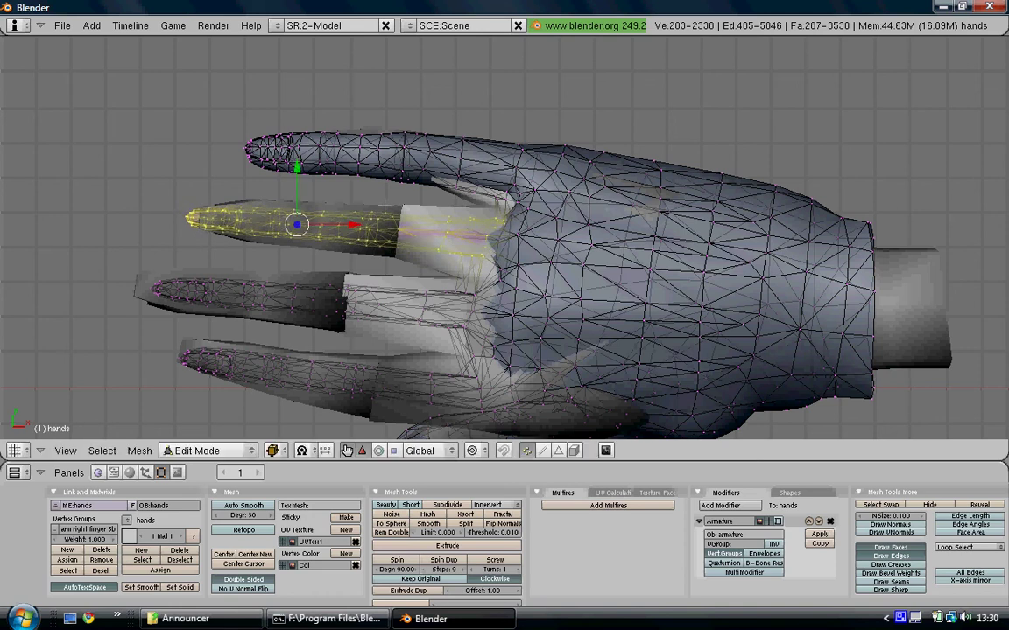
pyautogui.press('a')
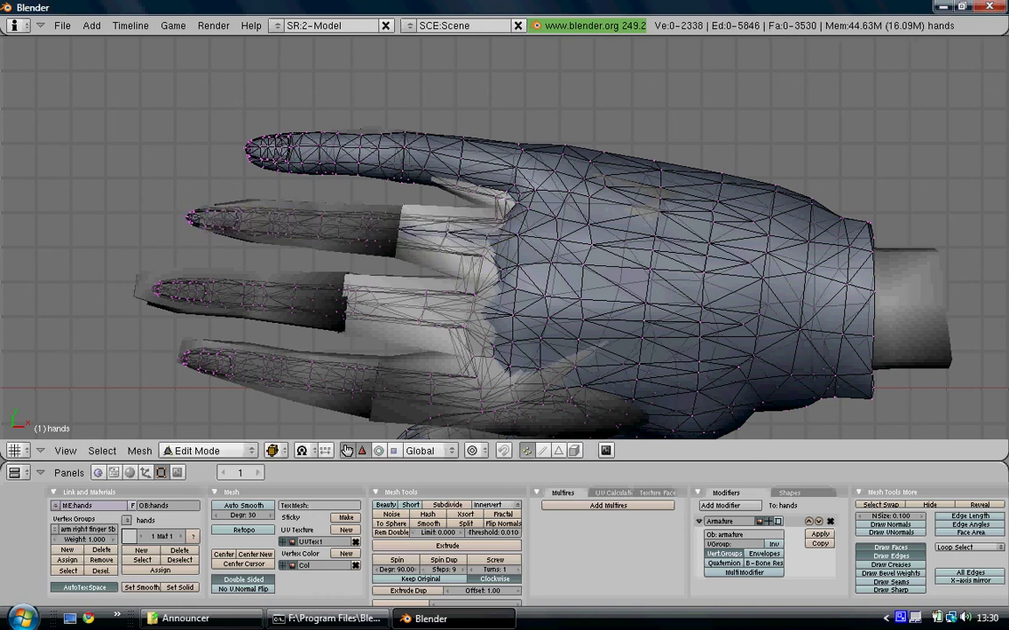
# Select the whole reference little finger and scale it thinner in Y and Z with the global X axis locked
pyautogui.keyDown('ctrl'); pyautogui.moveTo(482, 124); pyautogui.dragTo(516, 209); pyautogui.keyUp('ctrl')
pyautogui.keyDown('ctrl'); pyautogui.moveTo(523, 133); pyautogui.dragTo(515, 190); pyautogui.keyUp('ctrl')
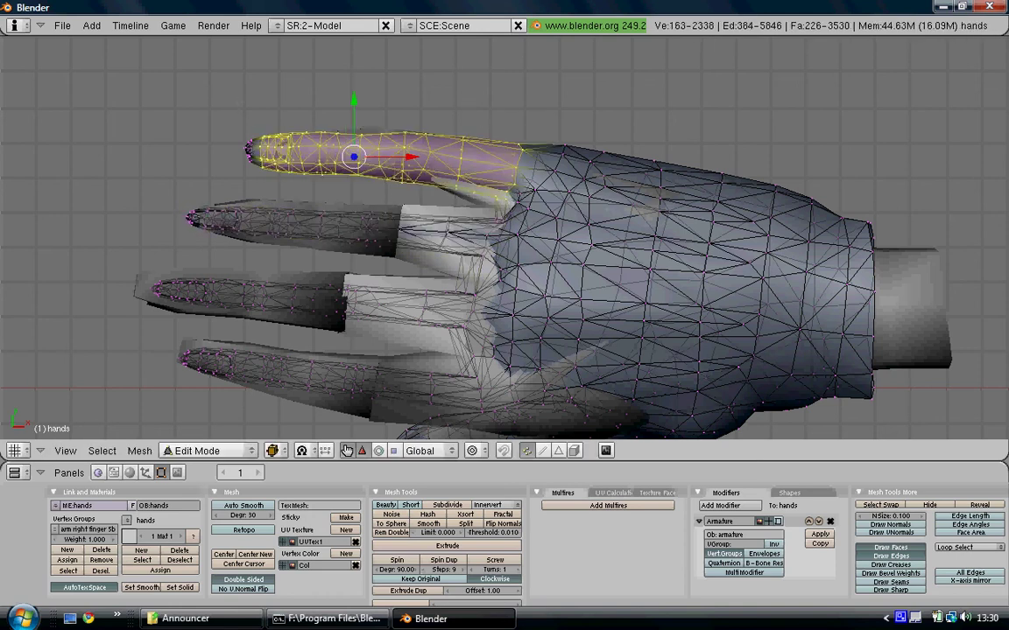
pyautogui.press('ctrl+KP_Add')
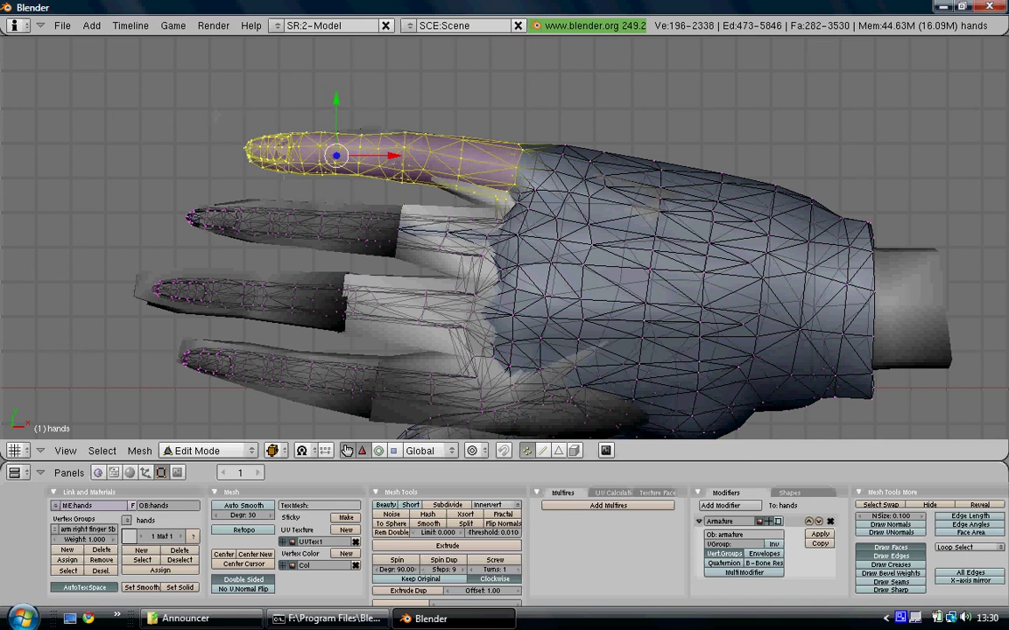
pyautogui.press('s')
pyautogui.press('x')
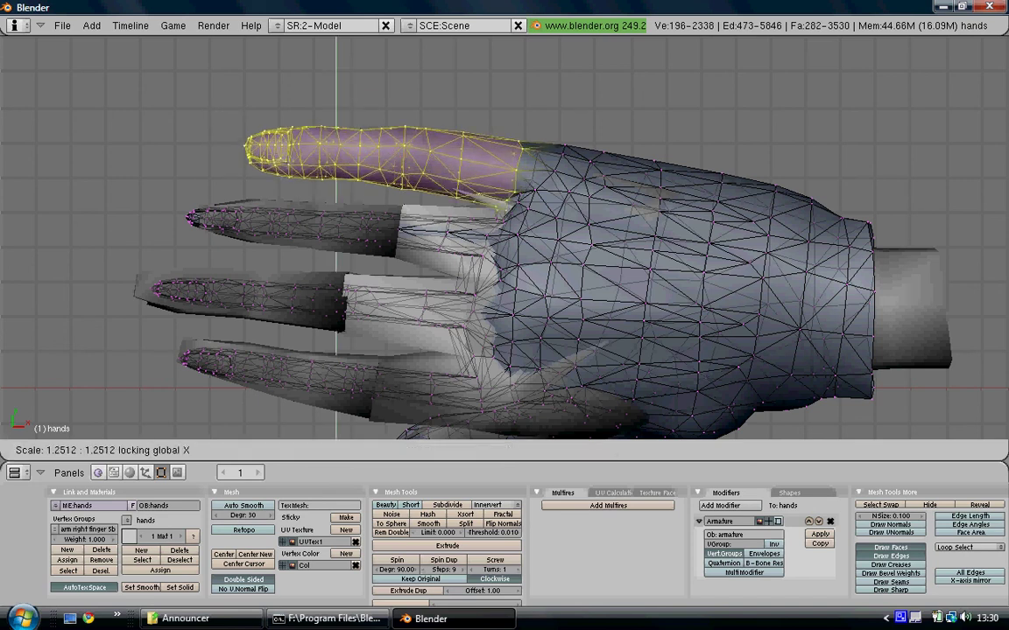
pyautogui.press('Return')
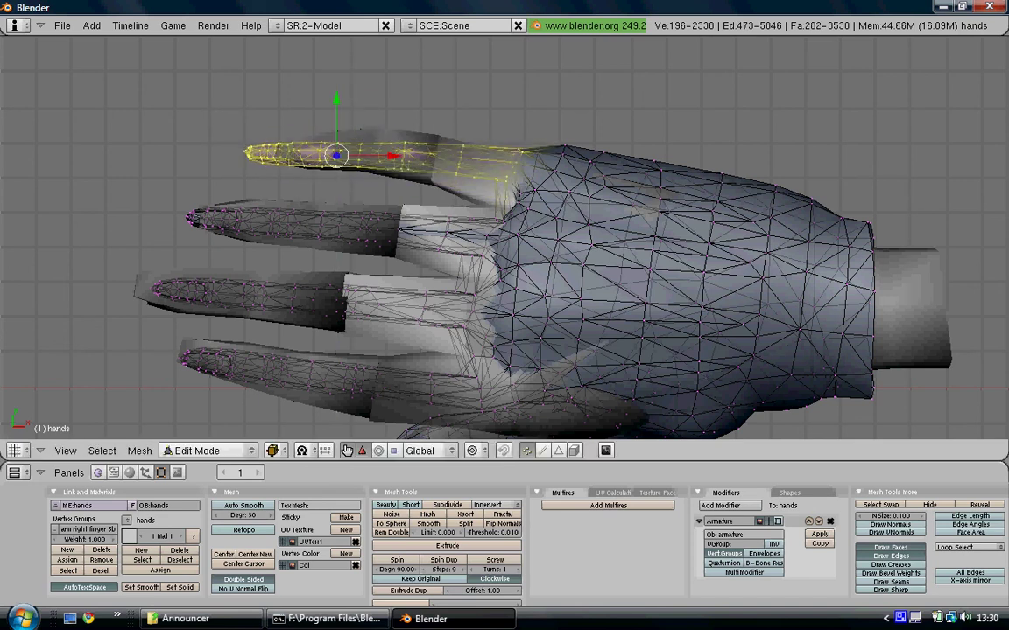
# Scale the little finger along the global X axis to match the length of the model's little finger
pyautogui.keyDown('shift'); pyautogui.moveTo(486, 185); pyautogui.dragTo(622, 243, button='middle'); pyautogui.keyUp('shift')
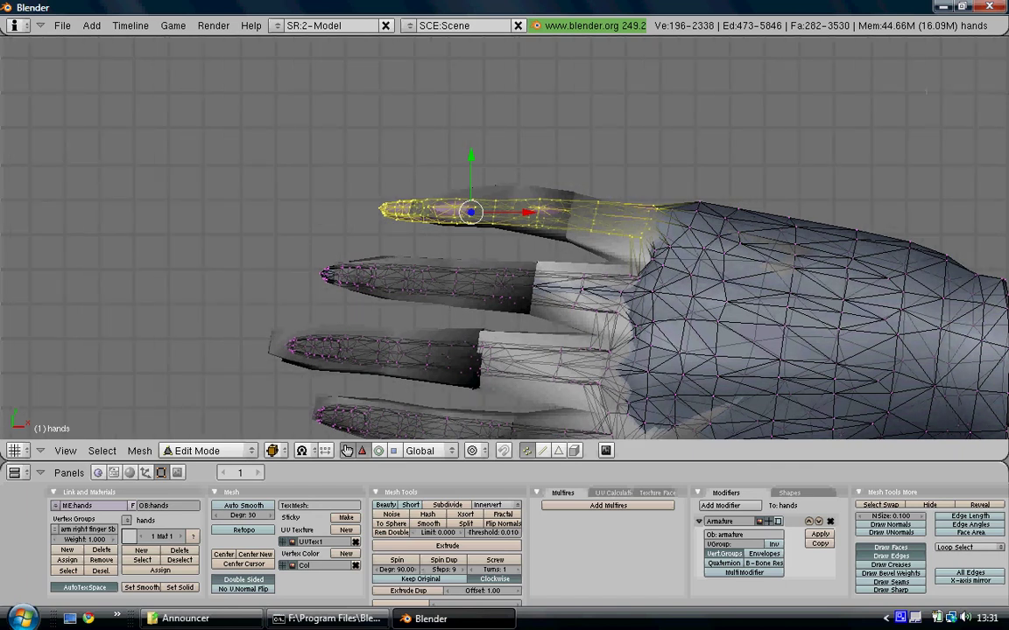
pyautogui.press('s')
pyautogui.press('x')
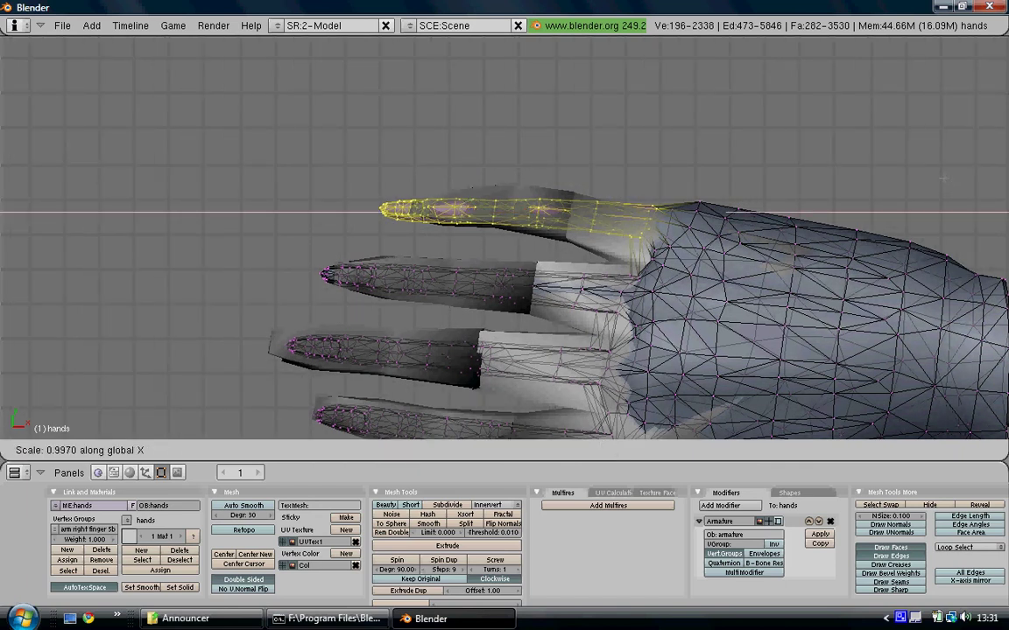
pyautogui.press('Return')
# Rotate the little finger around global Z and reposition it inside the model's little finger
pyautogui.press('g')
pyautogui.press('Return')
pyautogui.press('r')
pyautogui.press('z')
pyautogui.press('Return')
pyautogui.press('g')
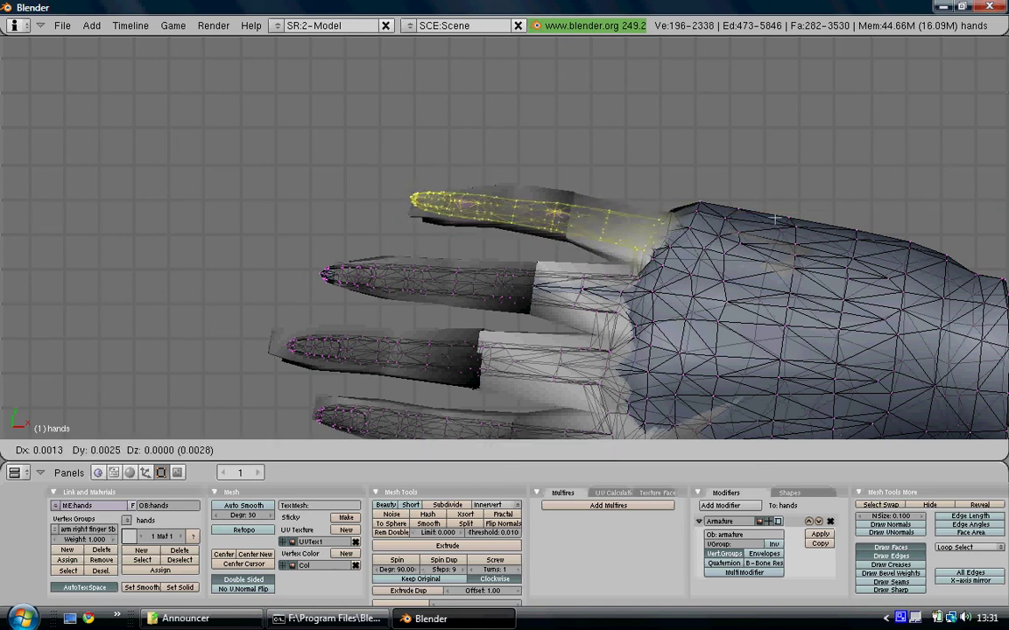
pyautogui.click(773, 218)
# Select the linked mesh of the fitted reference hand, separate it into its own object, and return to Object Mode
pyautogui.scroll(-2, 773, 218)
pyautogui.moveTo(774, 218); pyautogui.dragTo(603, 193, button='middle')
pyautogui.press('Tab')
pyautogui.press('Tab')
pyautogui.scroll(-3, 603, 192)
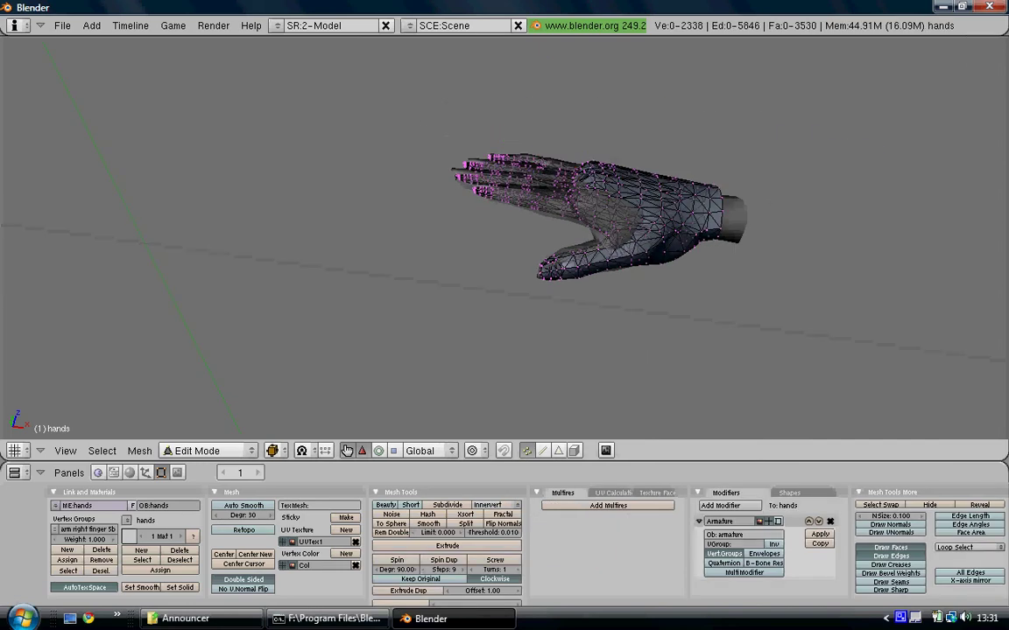
pyautogui.press('l')
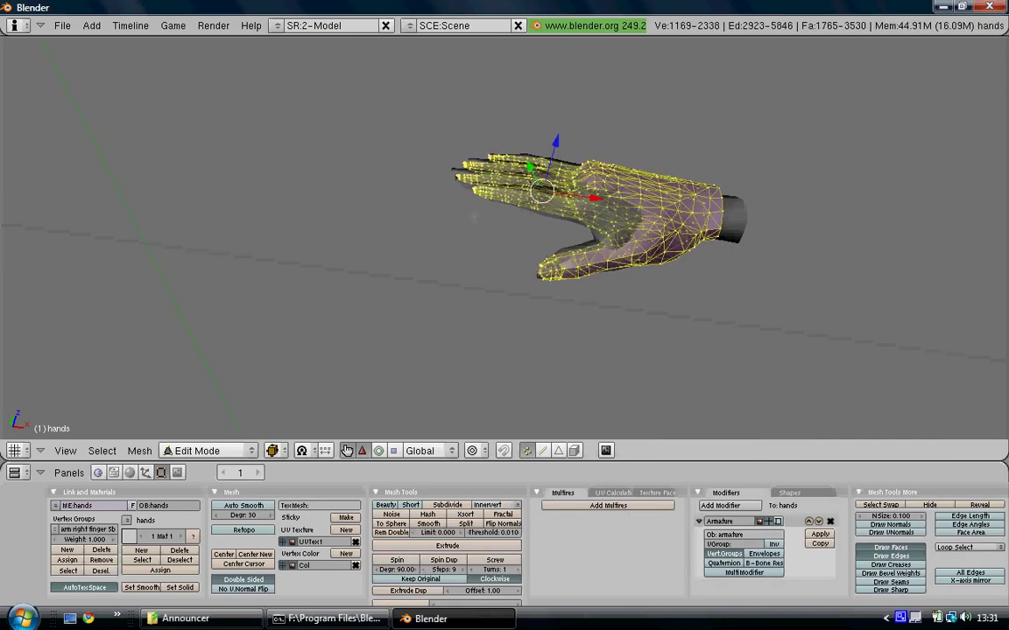
pyautogui.press('p')
pyautogui.click(473, 216)
pyautogui.press('Tab')
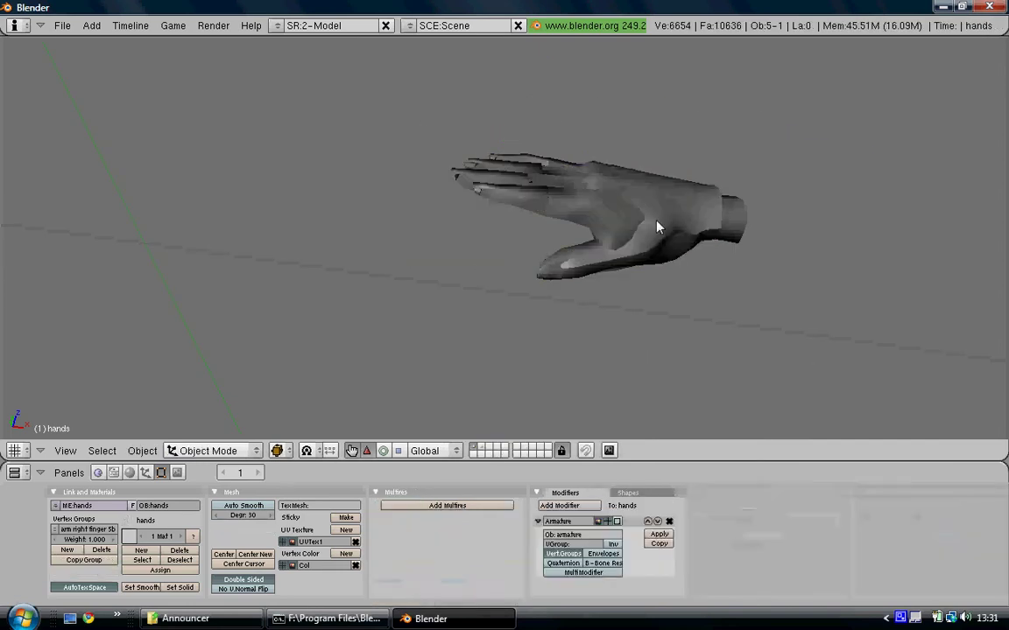
# Separate the model's matching hand from its opposite hand into its own object and return to Object Mode
pyautogui.rightClick(514, 193)
pyautogui.press('Tab')
pyautogui.press('a')
pyautogui.scroll(-2, 462, 173)
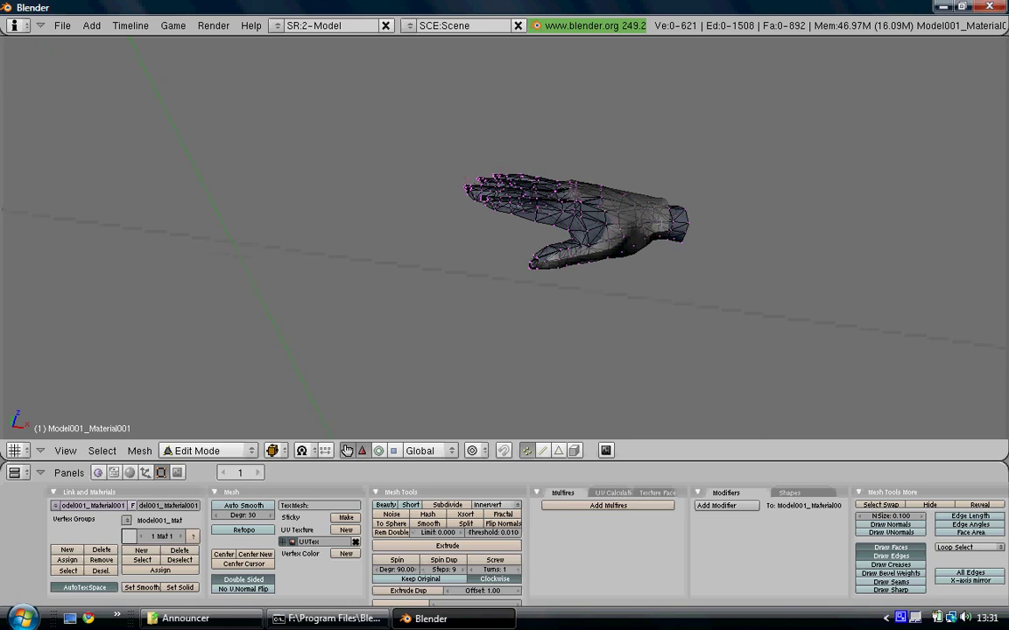
pyautogui.press('l')
pyautogui.press('p')
pyautogui.click(653, 199)
pyautogui.press('Tab')
# Select the fitted reference hand together with the model's separated hand and transfer the weights with the Bone Weight Copy script
pyautogui.keyDown('shift'); pyautogui.rightClick(535, 221); pyautogui.keyUp('shift')
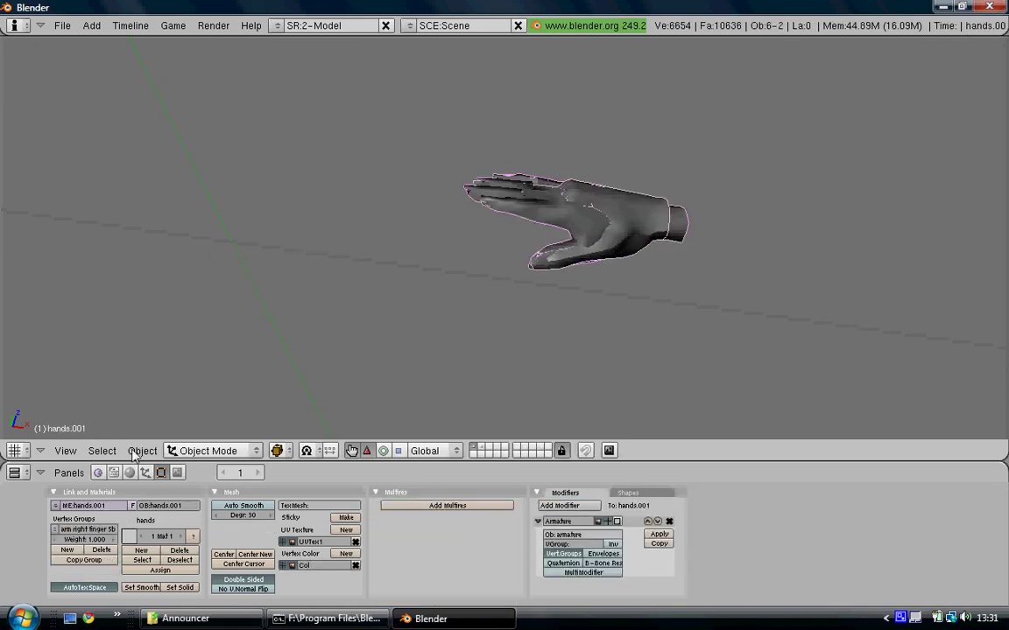
pyautogui.click(141, 450)
pyautogui.moveTo(184, 23)
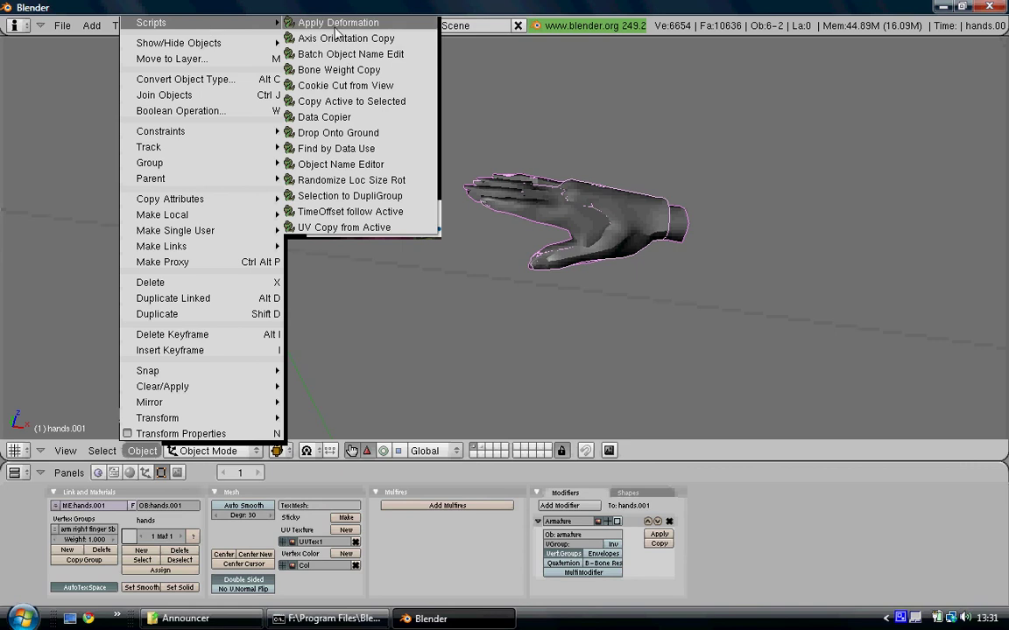
pyautogui.click(346, 70)
pyautogui.press('Return')
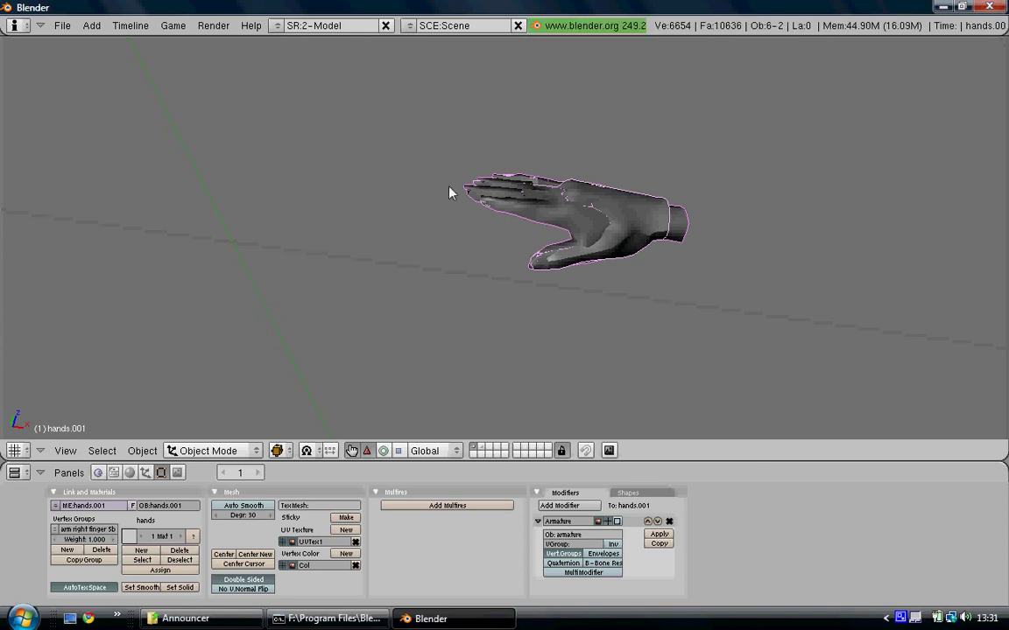
# Delete the fitted reference hand and the unused reference hand on the opposite side
pyautogui.rightClick(610, 204)
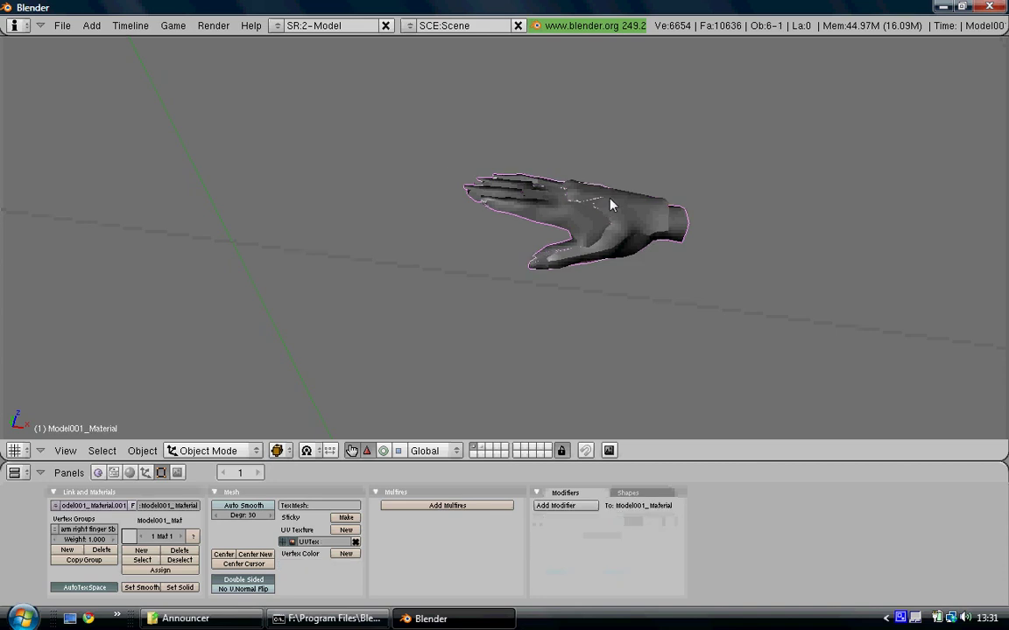
pyautogui.rightClick(611, 204)
pyautogui.scroll(-2, 609, 203)
pyautogui.press('x')
pyautogui.click(610, 206)
pyautogui.scroll(-4, 610, 207)
pyautogui.moveTo(712, 213)
pyautogui.keyDown('shift'); pyautogui.mouseDown(button='middle')
pyautogui.moveTo(589, 202)
pyautogui.moveTo(741, 246)
pyautogui.mouseUp(button='middle'); pyautogui.keyUp('shift')
pyautogui.rightClick(784, 235)
pyautogui.press('x')
pyautogui.click(779, 233)
# Delete the model's opposite hand that has no copied weights
pyautogui.rightClick(851, 265)
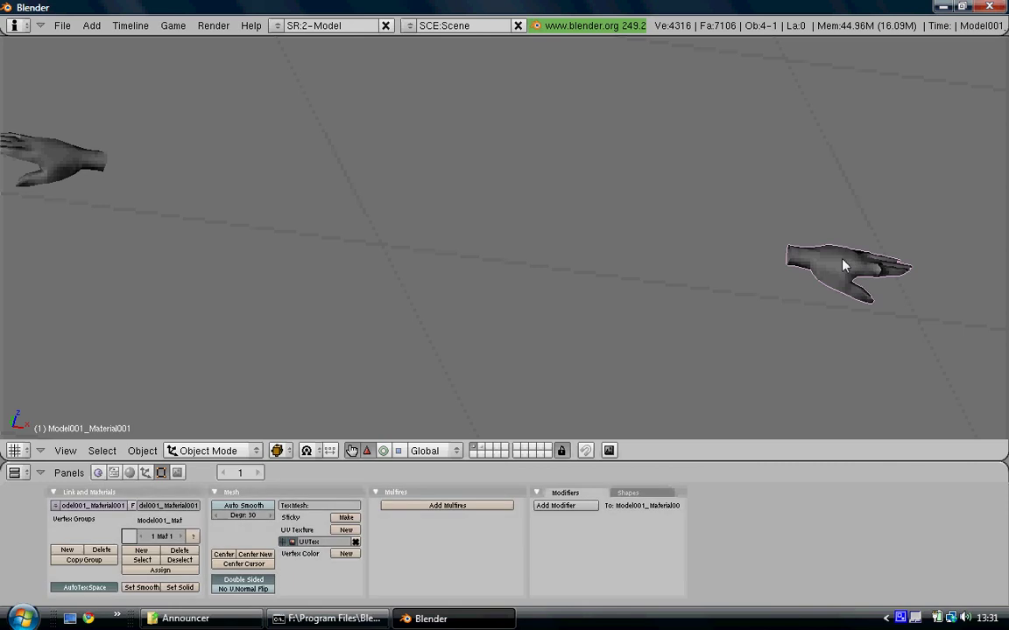
pyautogui.press('x')
pyautogui.click(734, 253)
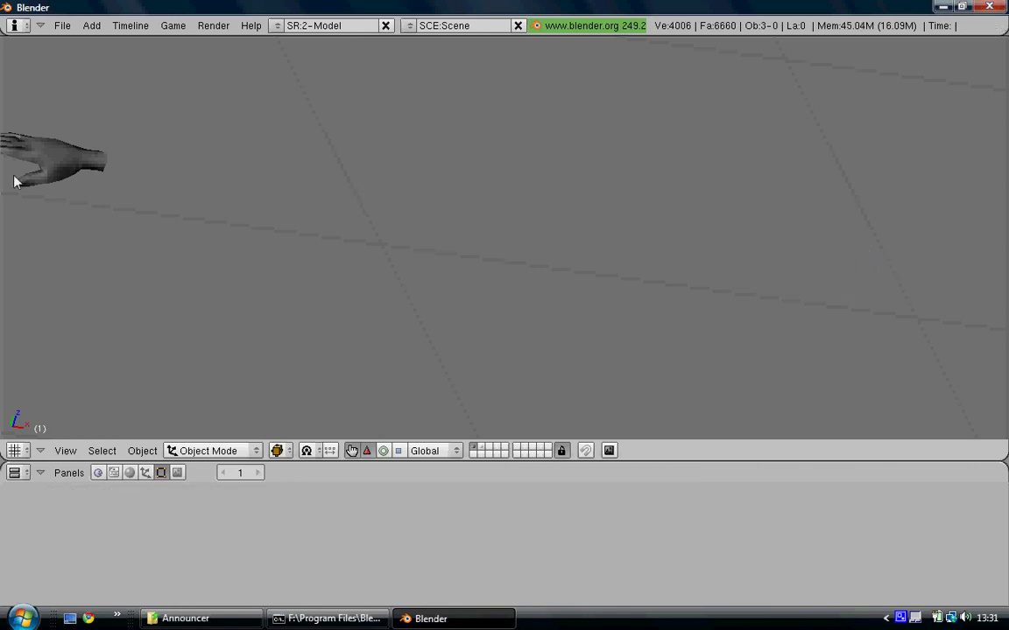
# Select the remaining weighted hand of the model and view it from the front in orthographic projection
pyautogui.rightClick(39, 182)
pyautogui.moveTo(225, 234); pyautogui.dragTo(269, 246, button='middle')
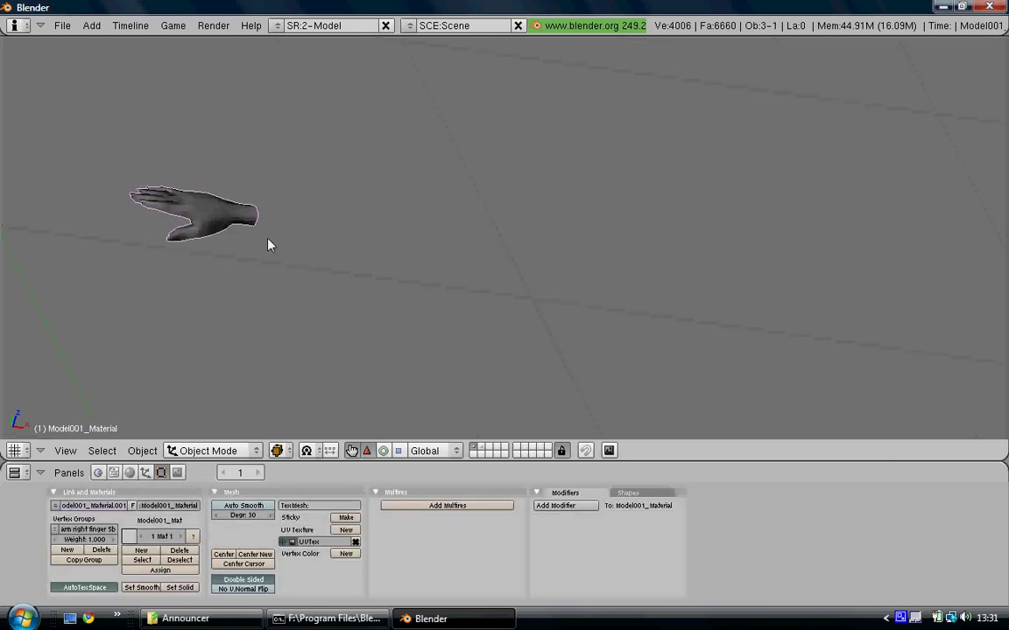
pyautogui.hotkey('ctrl', 'j')
pyautogui.keyDown('shift'); pyautogui.moveTo(394, 220); pyautogui.dragTo(377, 265, button='middle'); pyautogui.keyUp('shift')
pyautogui.press('KP_1')
pyautogui.press('KP_5')
pyautogui.hotkey('shift', 'd')
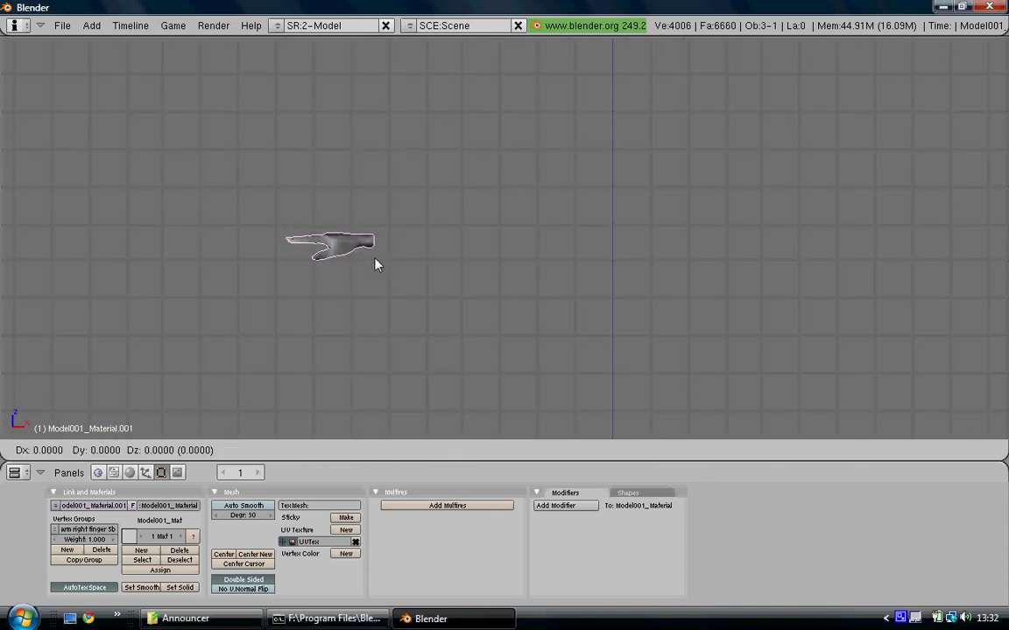
pyautogui.rightClick(381, 247)
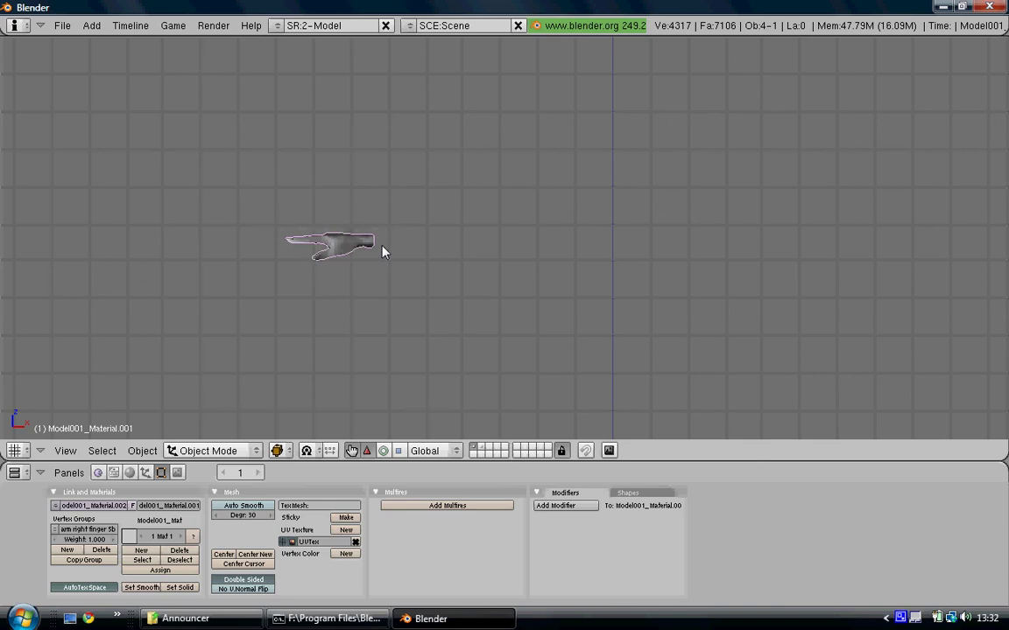
pyautogui.press('x')
pyautogui.click(382, 246)
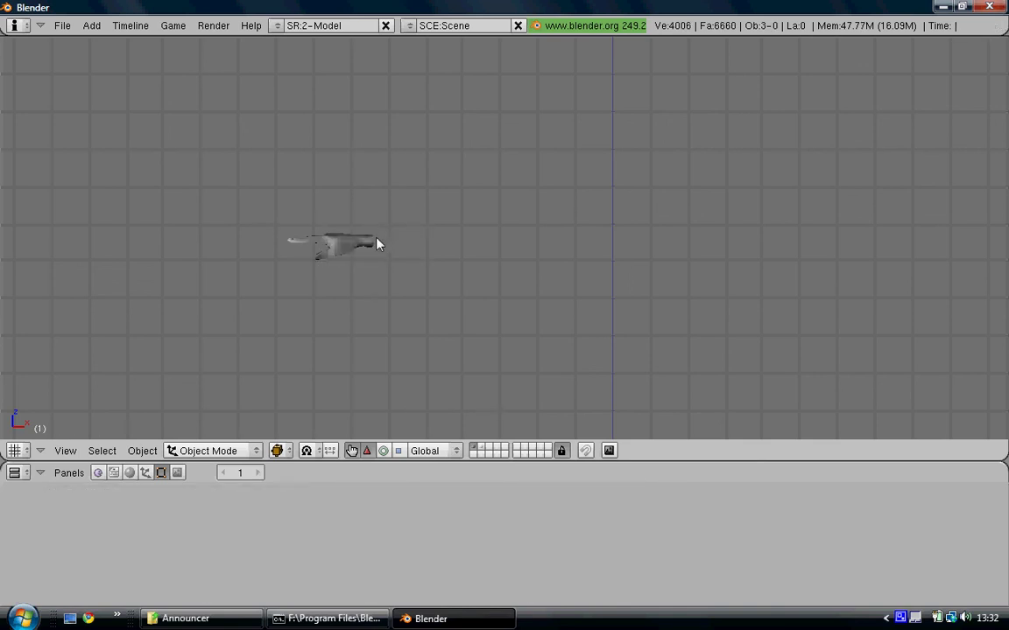
pyautogui.rightClick(369, 245)
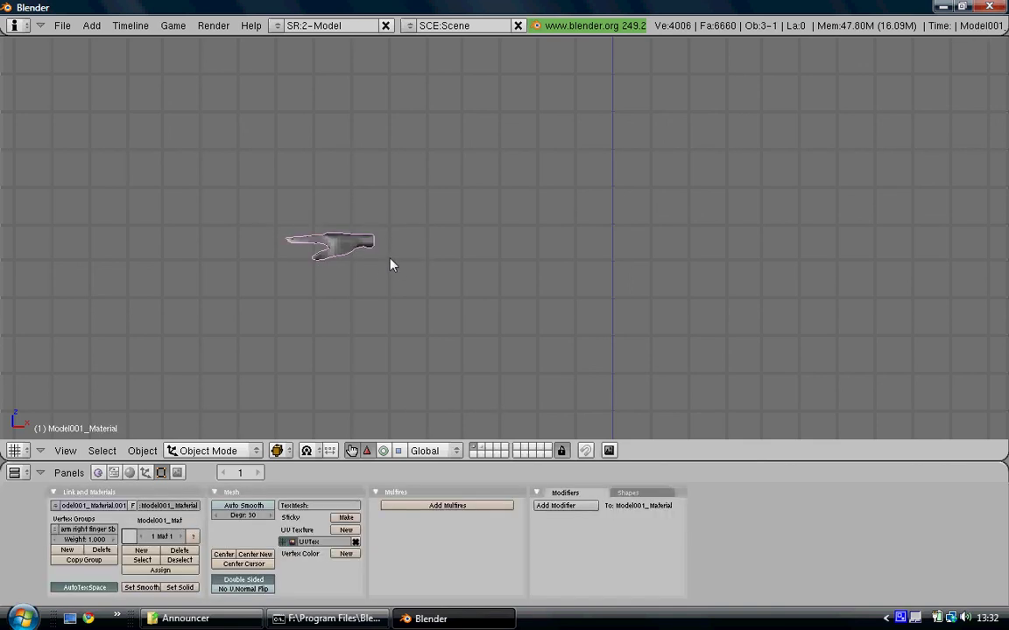
pyautogui.hotkey('shift', 'd')
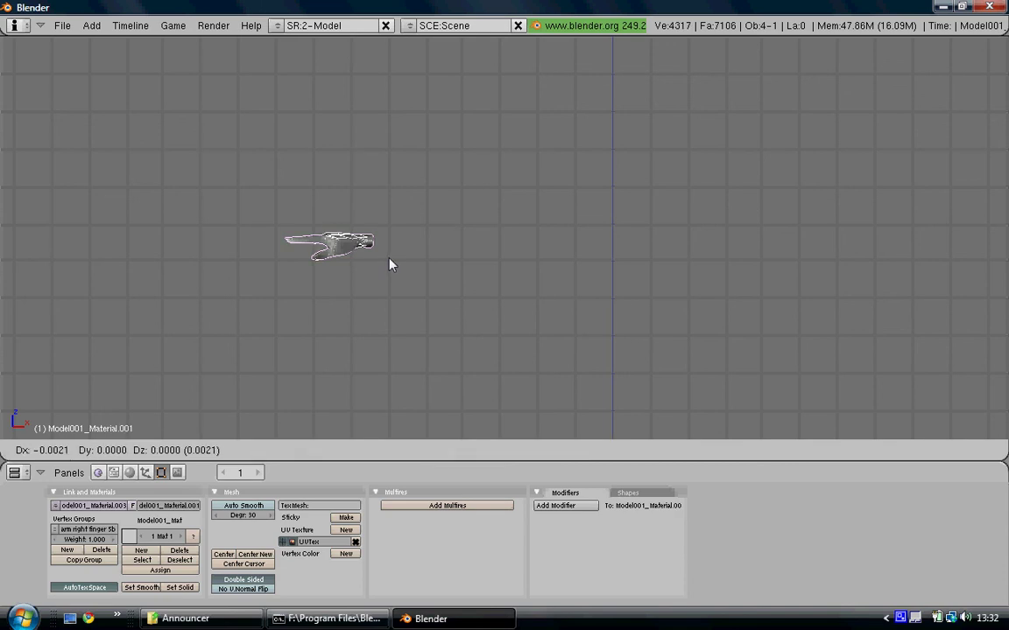
pyautogui.press('Escape')
pyautogui.press('x')
pyautogui.click(408, 249)
pyautogui.rightClick(324, 253)
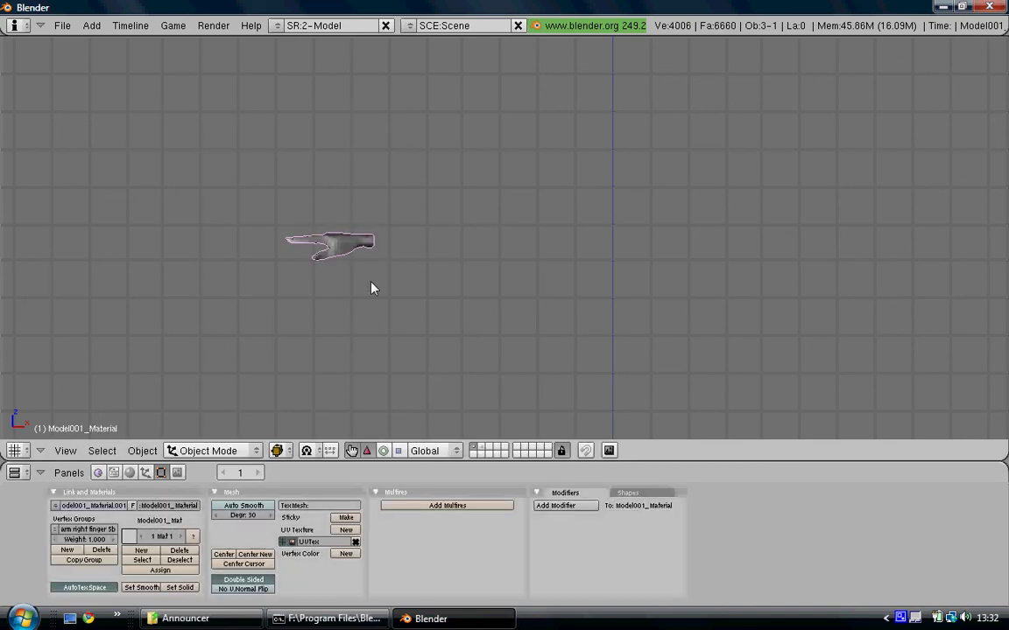
# Duplicate the weighted hand in place and mirror the copy to the opposite side by scaling it -1 along global X
pyautogui.hotkey('shift', 'd')
pyautogui.press('Escape')
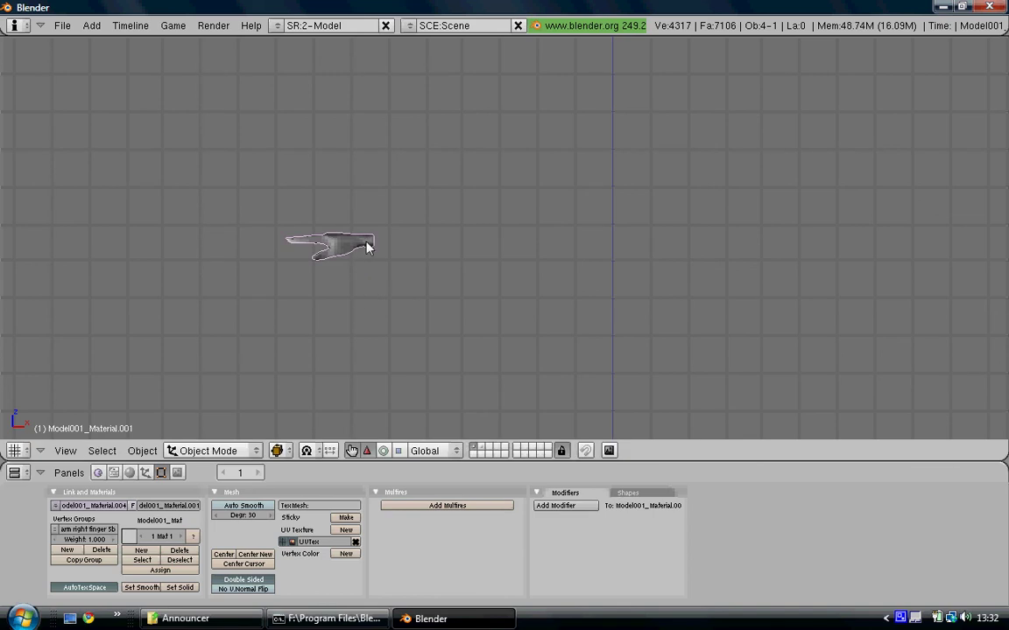
pyautogui.press('g')
pyautogui.press('Escape')
pyautogui.press('s')
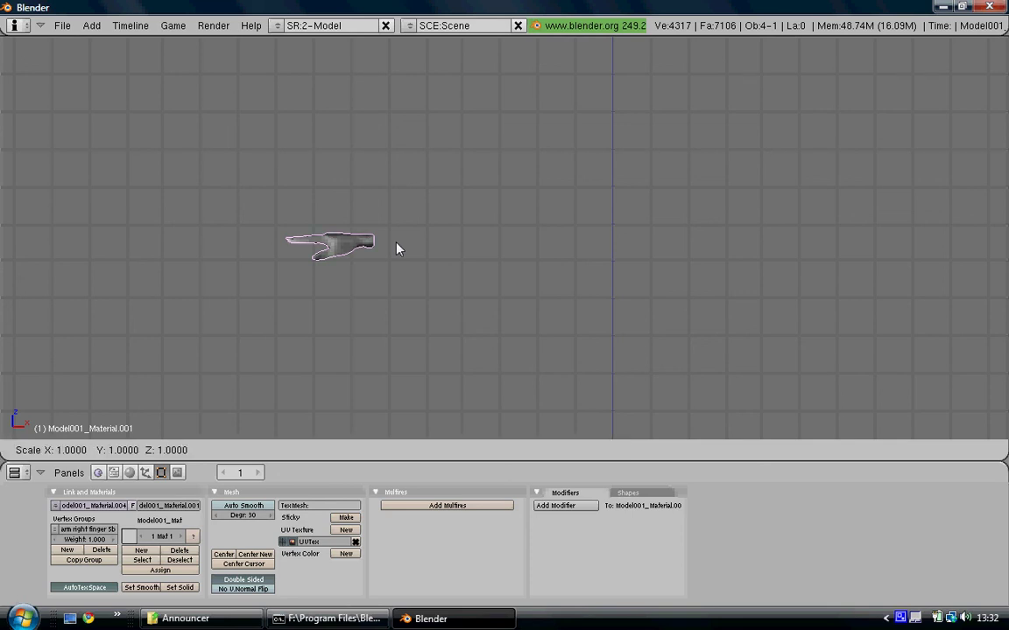
pyautogui.write('x')
pyautogui.write('-1')
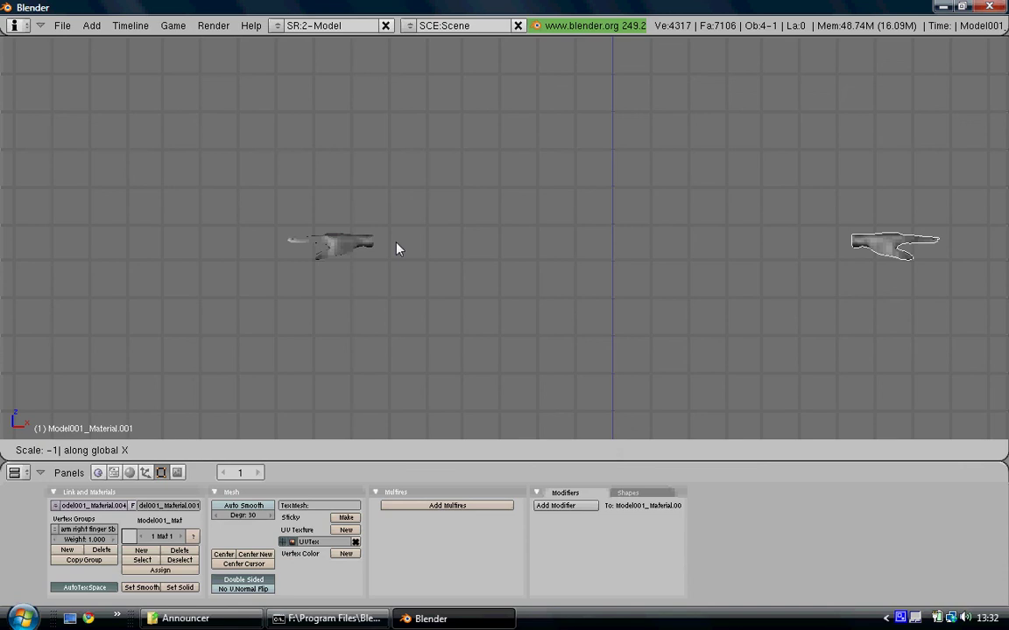
pyautogui.press('Return')
# Reveal all hidden parts of the character and deselect everything
pyautogui.moveTo(396, 249); pyautogui.dragTo(551, 281, button='middle')
pyautogui.hotkey('alt', 'h')
pyautogui.press('a')
pyautogui.scroll(4, 690, 232)
pyautogui.scroll(1, 689, 232)
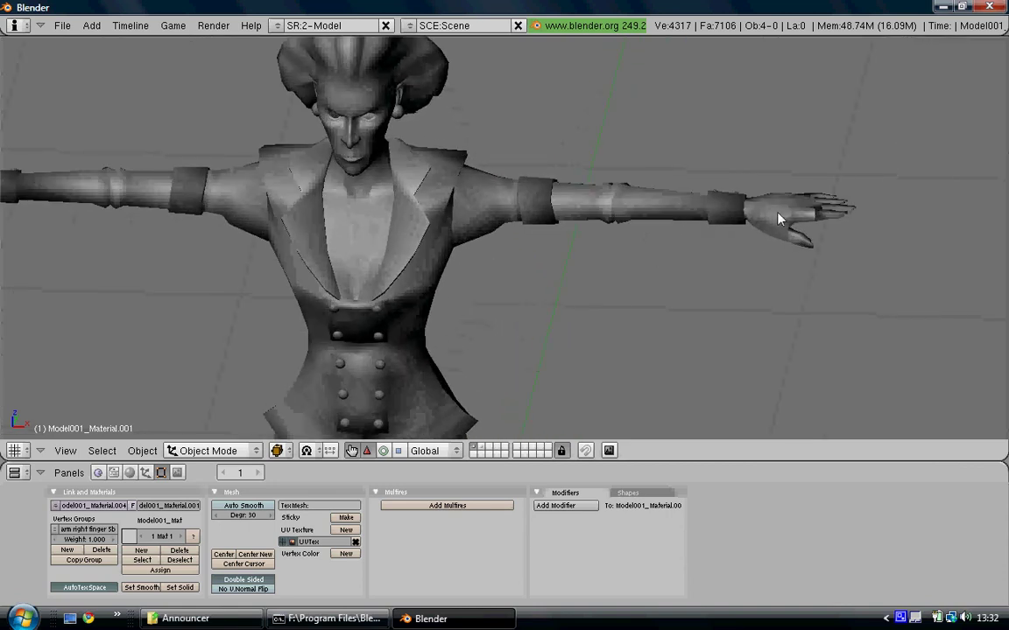
# Flip the normals of all faces of the mirrored hand and return to Object Mode
pyautogui.rightClick(776, 218)
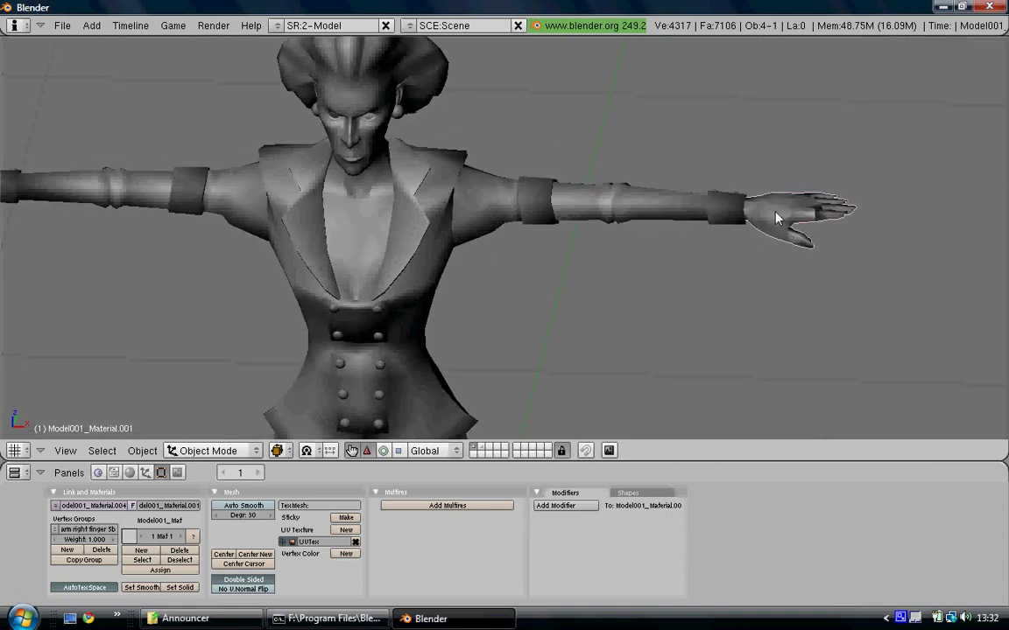
pyautogui.press('Tab')
pyautogui.scroll(-3, 777, 215)
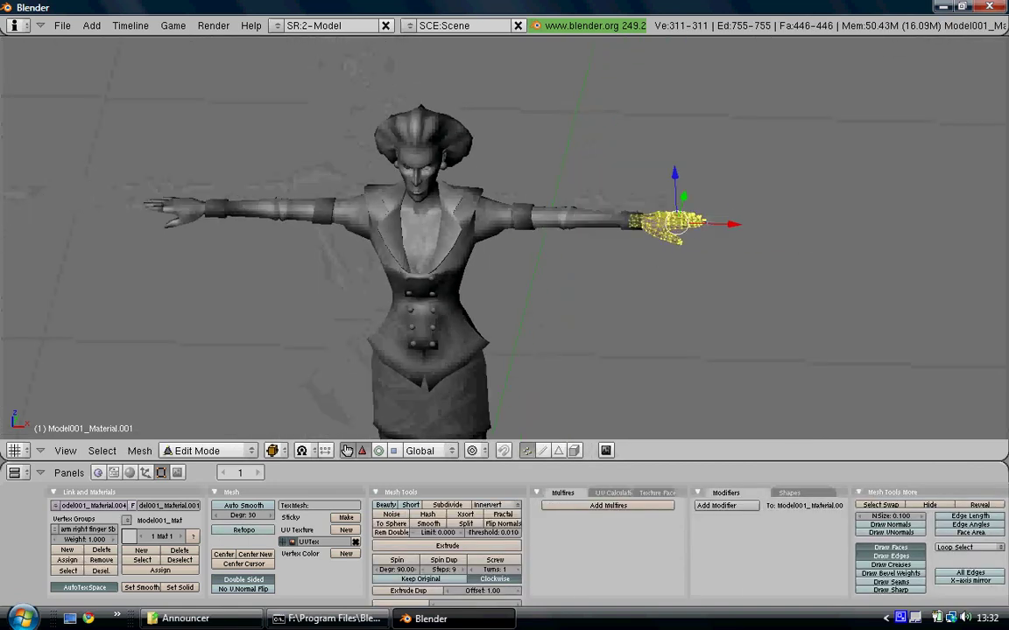
pyautogui.hotkey('ctrl', 'f')
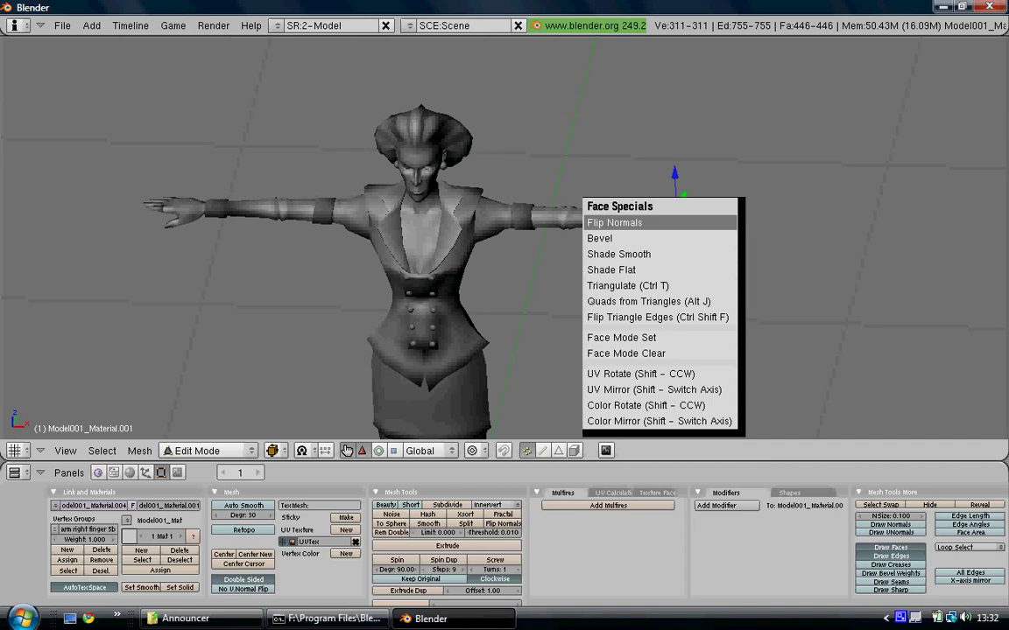
pyautogui.press('Return')
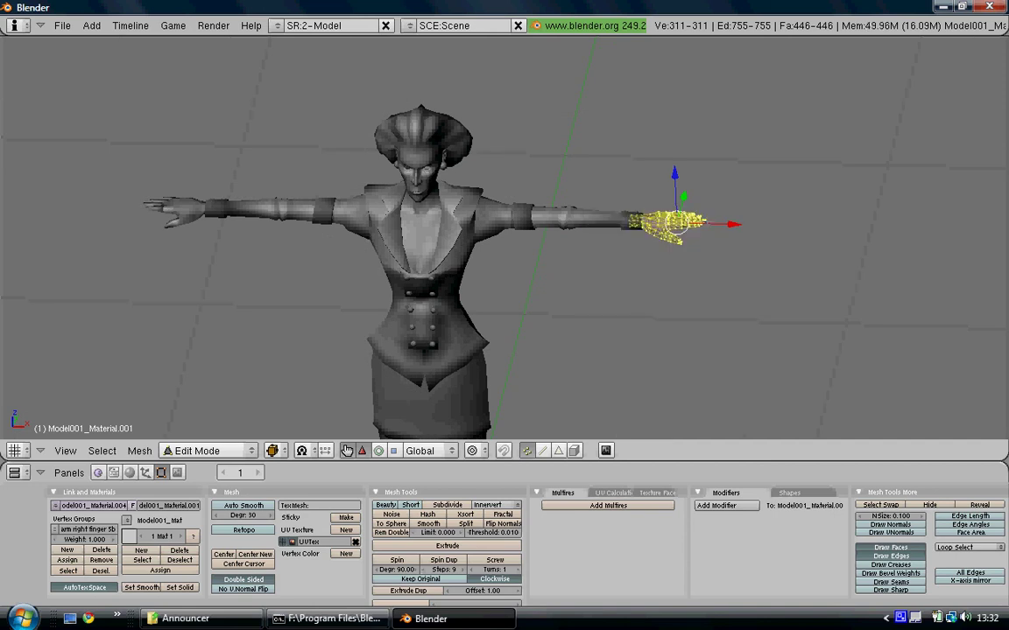
pyautogui.press('Tab')
# Select the mirrored hand and replace "right" with "left" in the name of its "arm right finger 5b" vertex group
pyautogui.keyDown('shift'); pyautogui.rightClick(169, 213); pyautogui.keyUp('shift')
pyautogui.rightClick(655, 223)
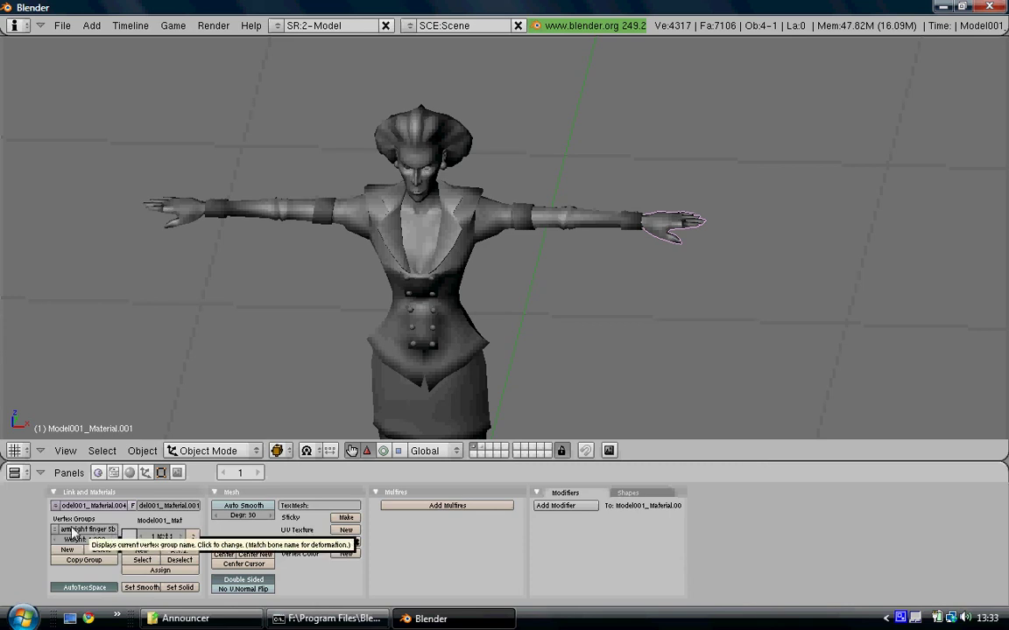
pyautogui.click(92, 530)
pyautogui.click(88, 530)
pyautogui.press('BackSpace')
pyautogui.press('BackSpace')
pyautogui.press('BackSpace')
pyautogui.press('BackSpace')
pyautogui.press('BackSpace')
pyautogui.press('BackSpace')
pyautogui.press('BackSpace')
pyautogui.press('BackSpace')
pyautogui.press('BackSpace')
pyautogui.write('left')
pyautogui.press('Return')
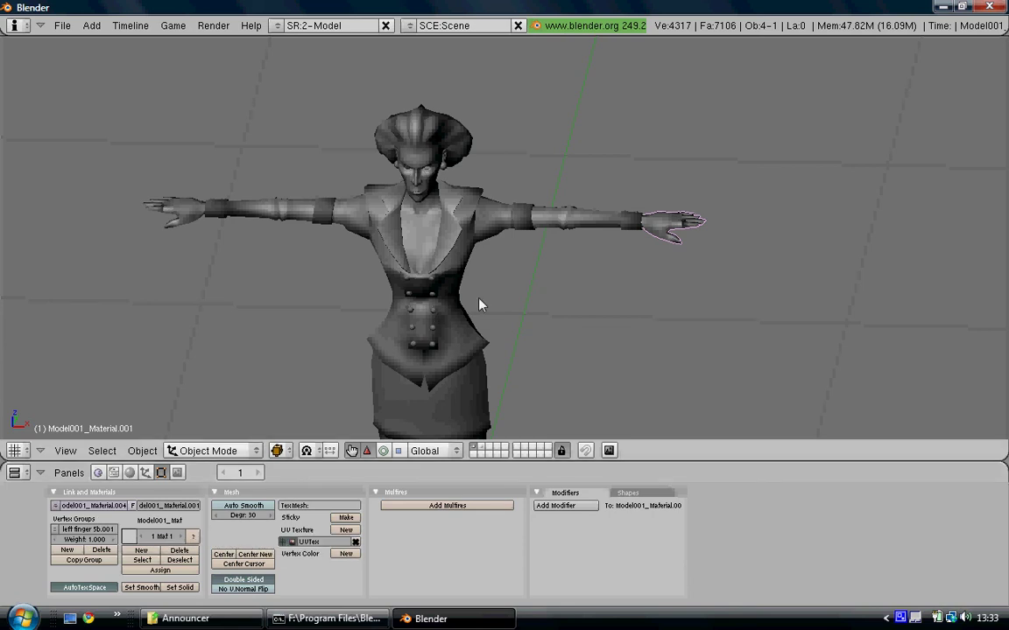
# Run the Clean Meshes script on the mirrored hand to remove its unused vertex groups, finishing in Object Mode
pyautogui.press('Tab')
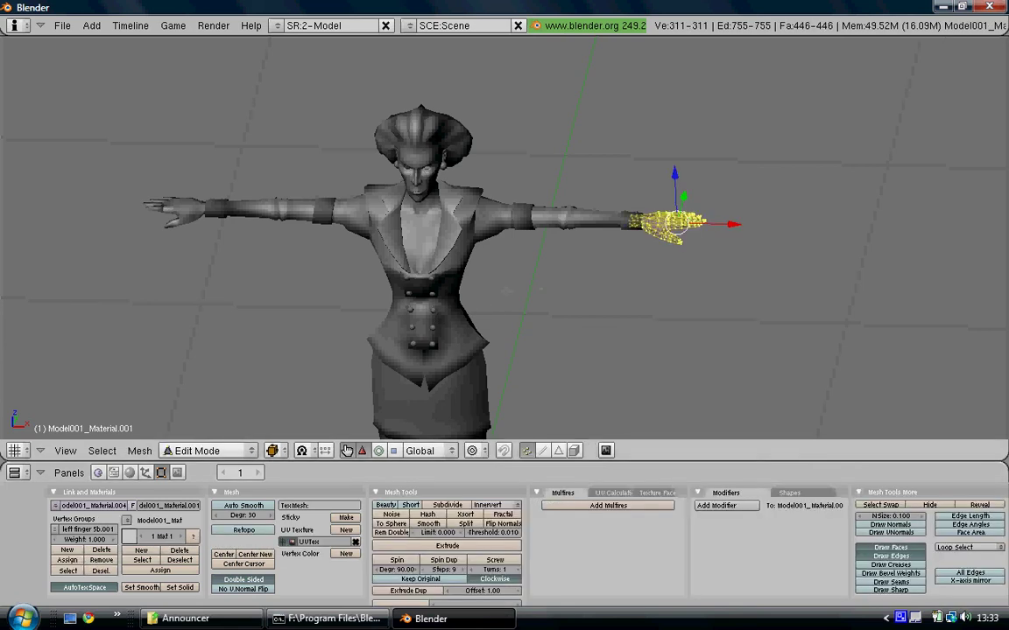
pyautogui.click(139, 452)
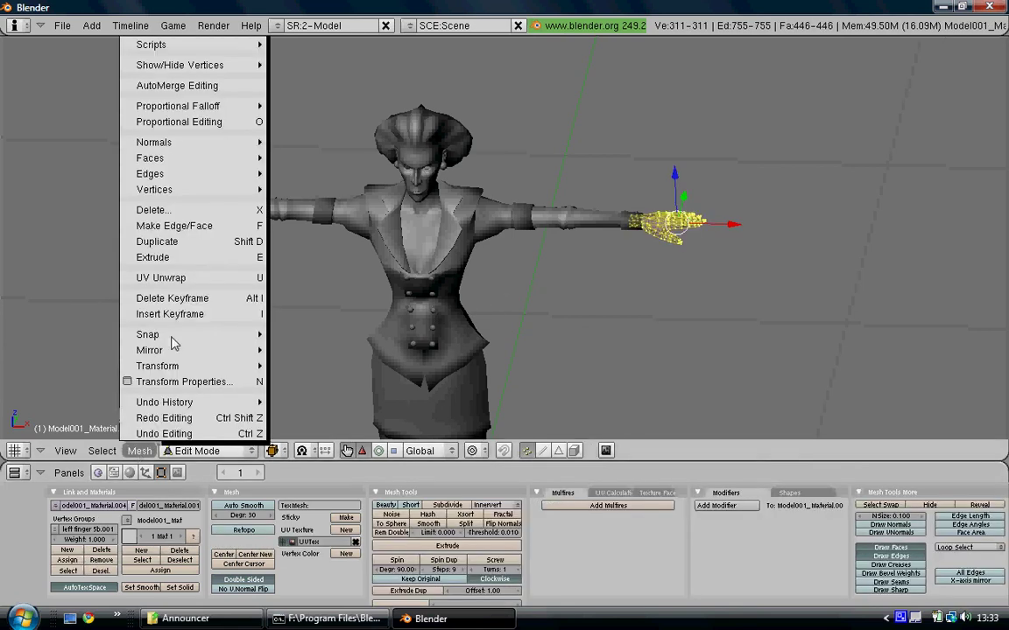
pyautogui.moveTo(235, 48)
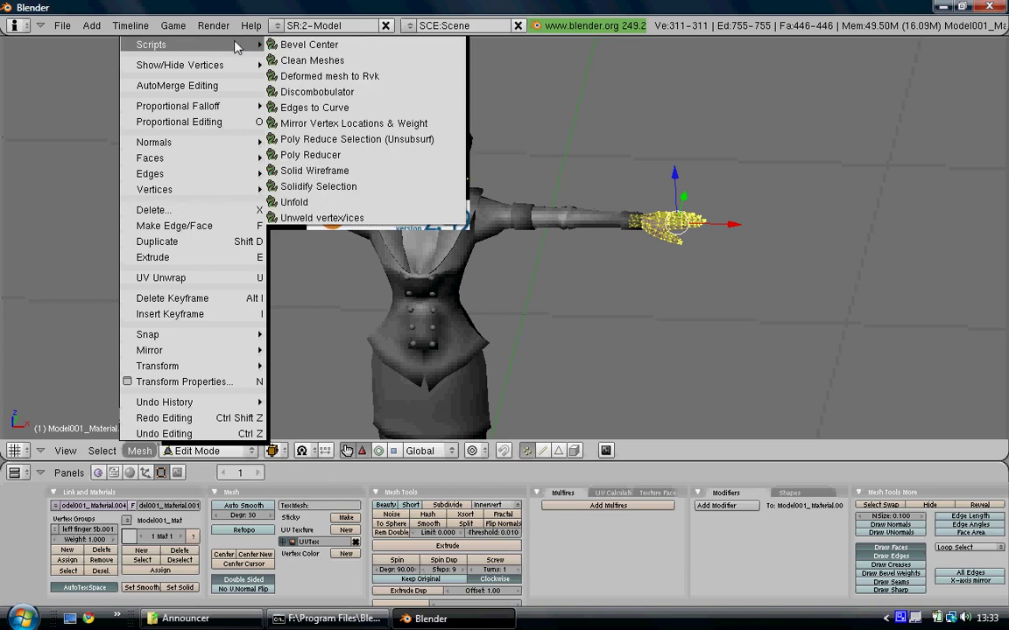
pyautogui.click(297, 60)
pyautogui.click(357, 56)
pyautogui.click(368, 68)
pyautogui.click(326, 83)
pyautogui.click(461, 99)
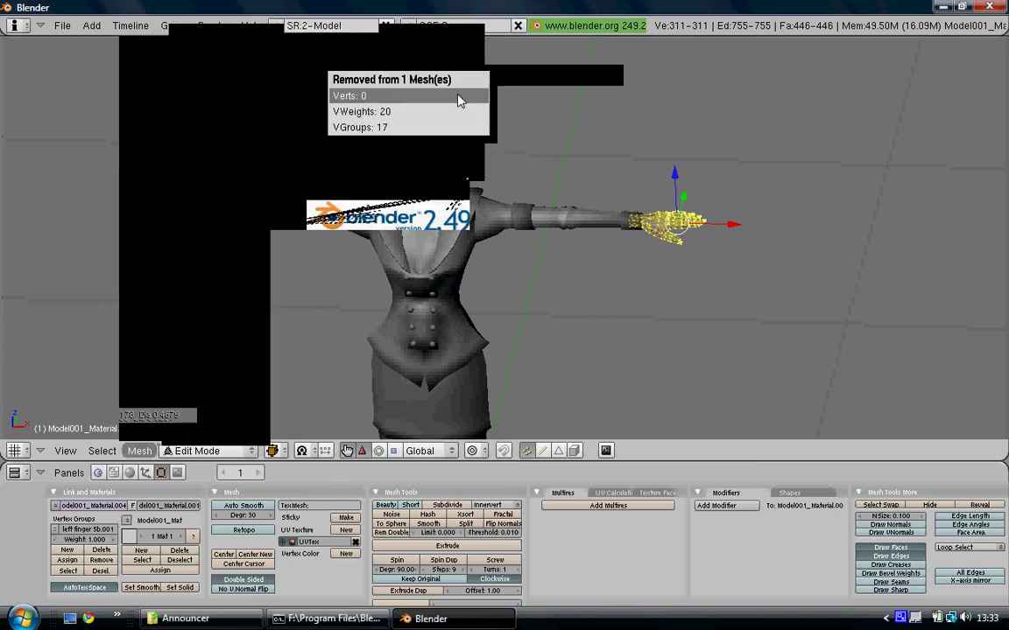
pyautogui.press('Tab')
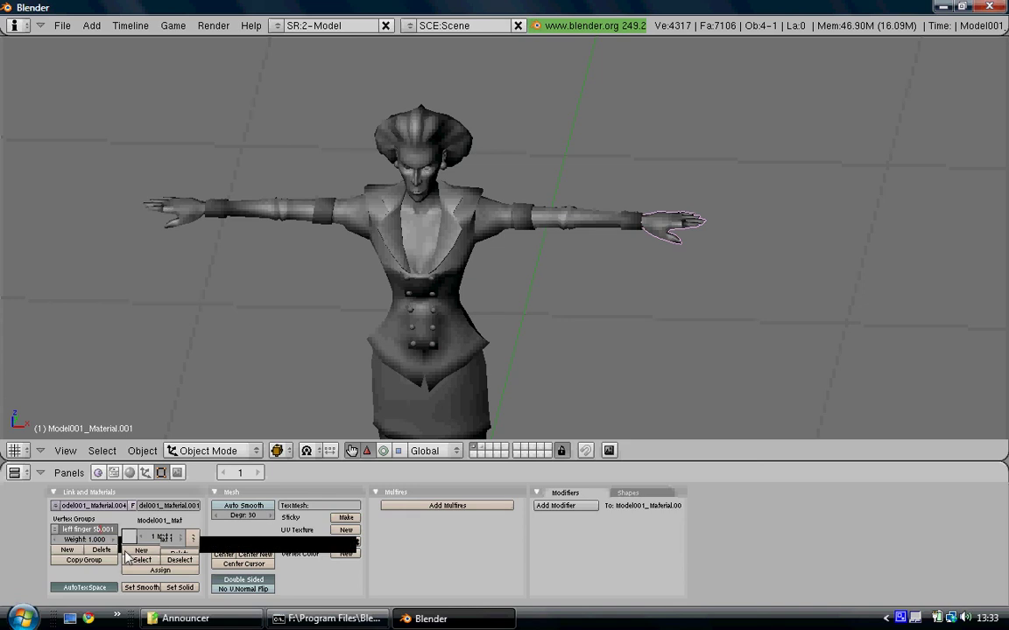
# Remove the ".001" suffix from the renamed vertex group, making it "arm left finger 5b"
pyautogui.press('Delete')
pyautogui.press('Delete')
pyautogui.press('Delete')
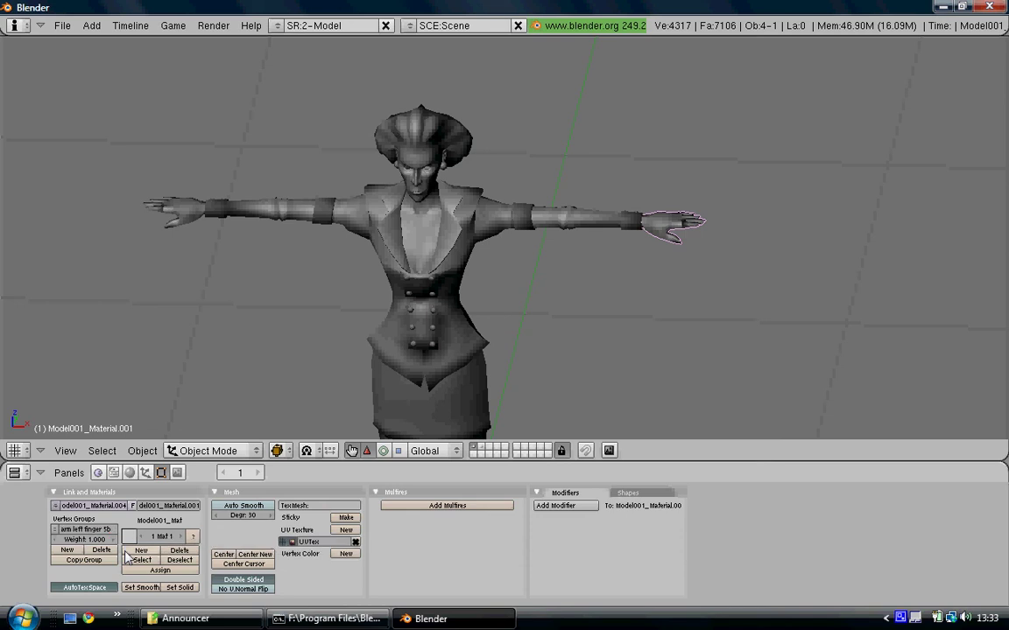
# Rename the mirrored hand's vertex groups "arm right wrist" to "arm left wrist" and "arm right finger 5c" to "arm left finger 5c"
pyautogui.click(54, 529)
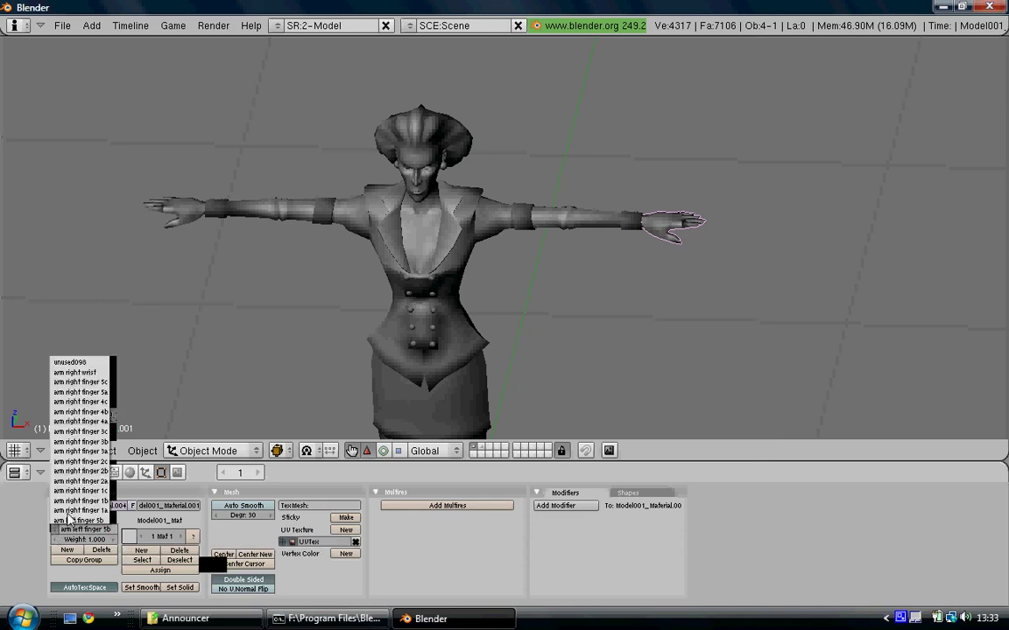
pyautogui.click(81, 372)
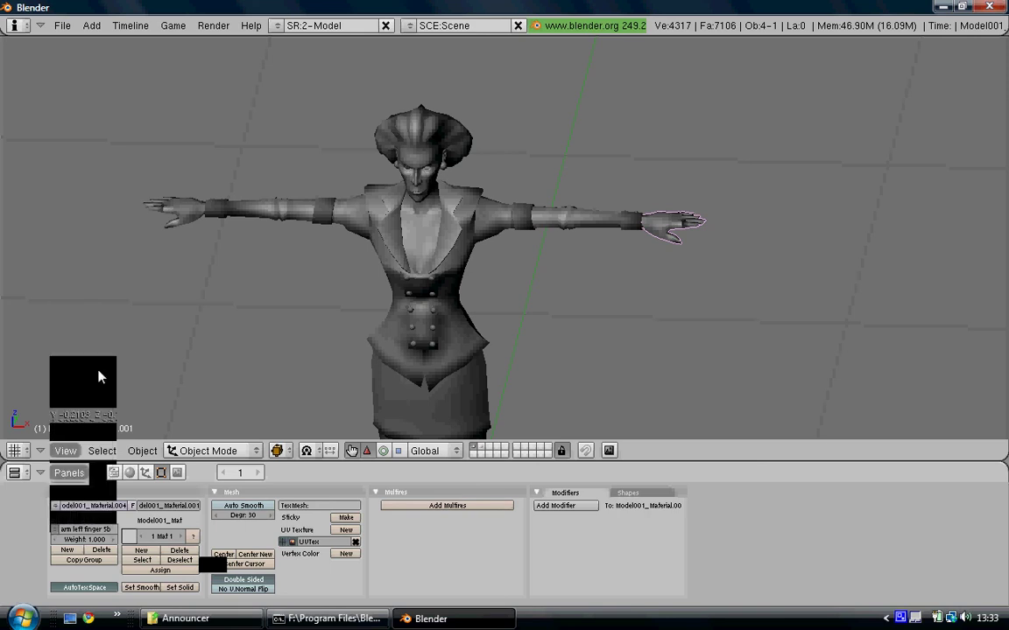
pyautogui.click(99, 551)
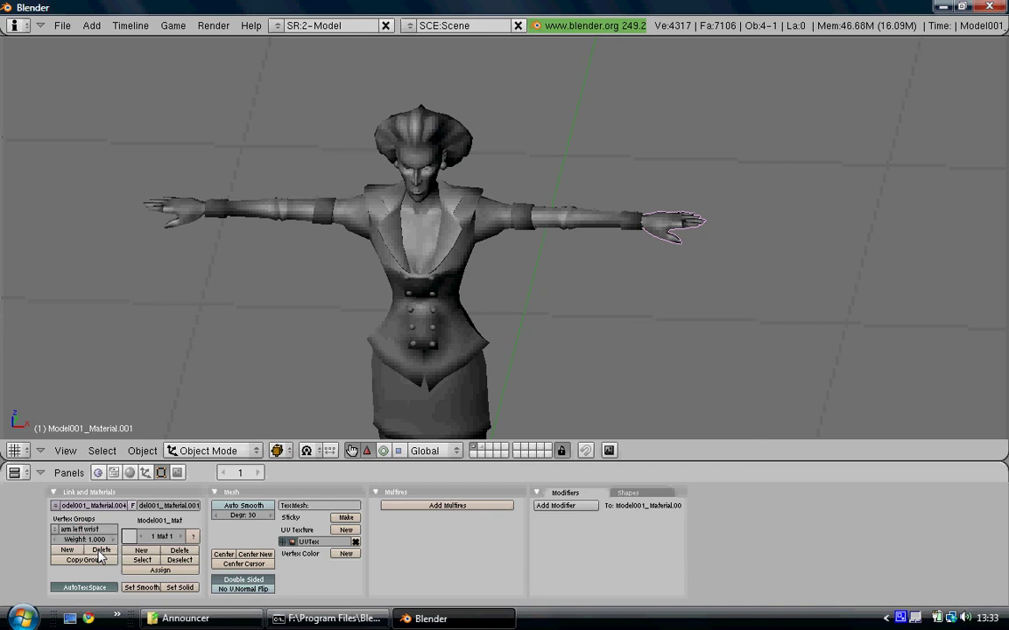
pyautogui.click(55, 530)
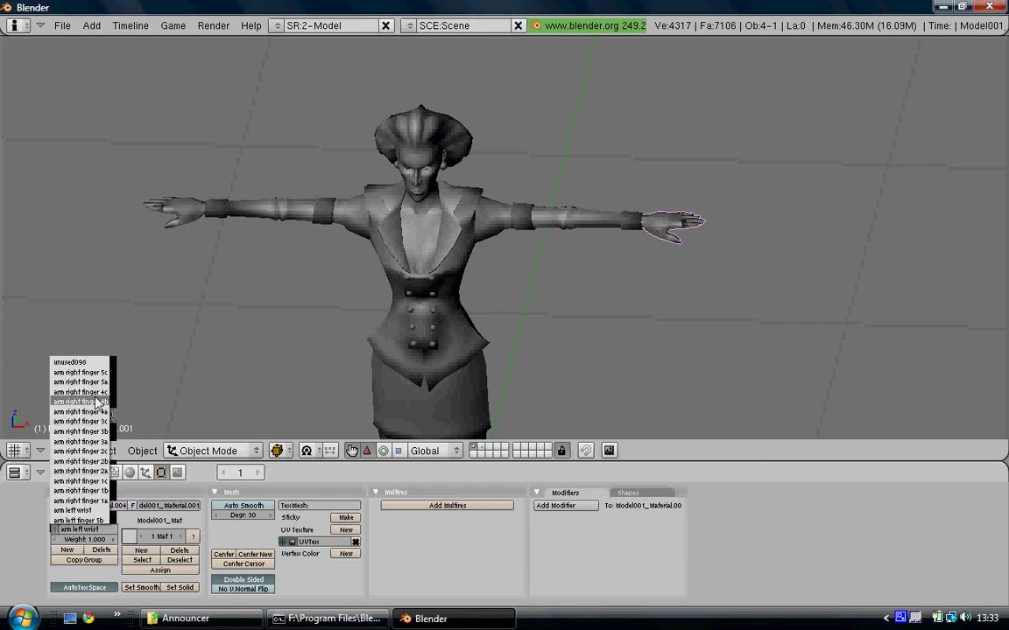
pyautogui.click(80, 341)
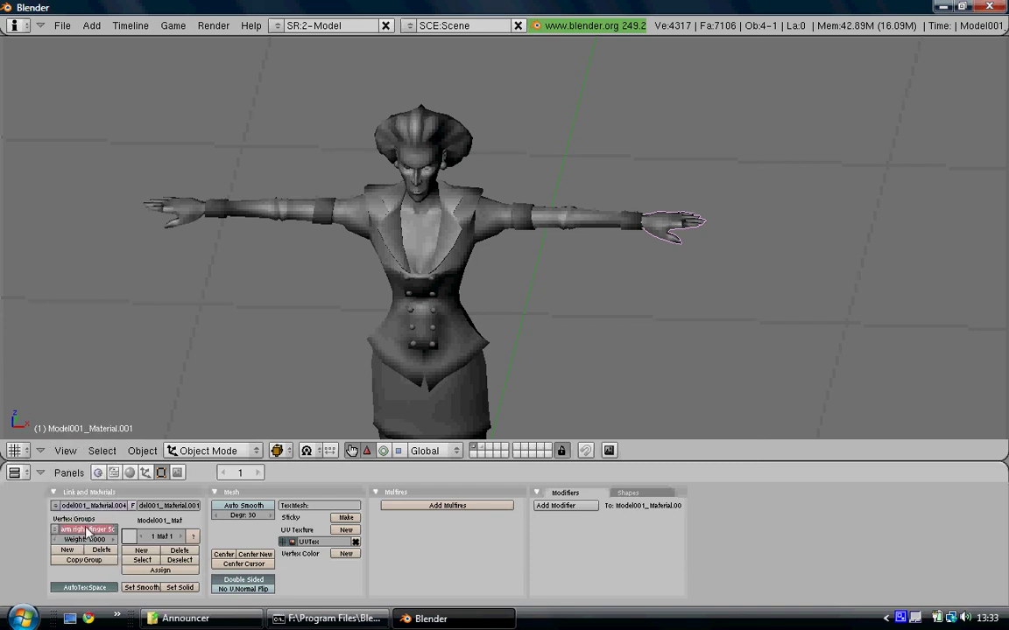
pyautogui.click(102, 550)
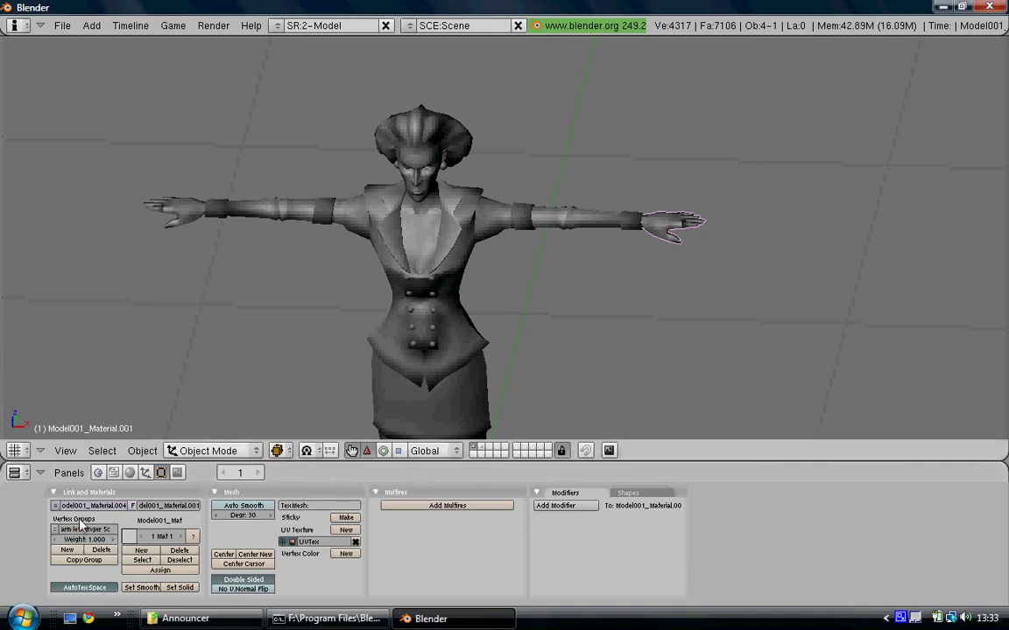
# List the mirrored hand's vertex groups to choose another right-finger group
pyautogui.click(54, 529)
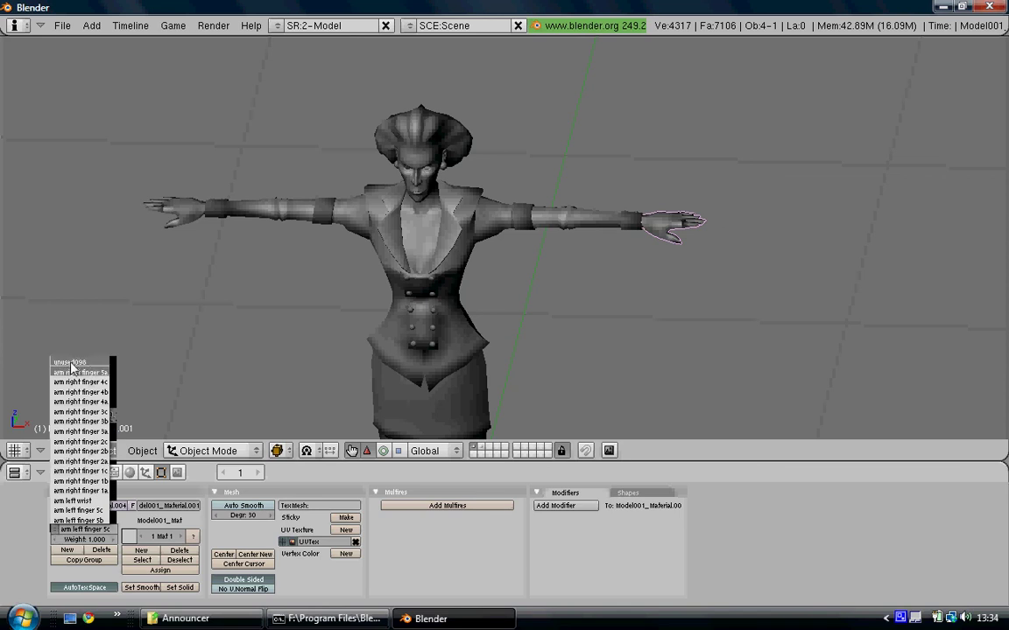